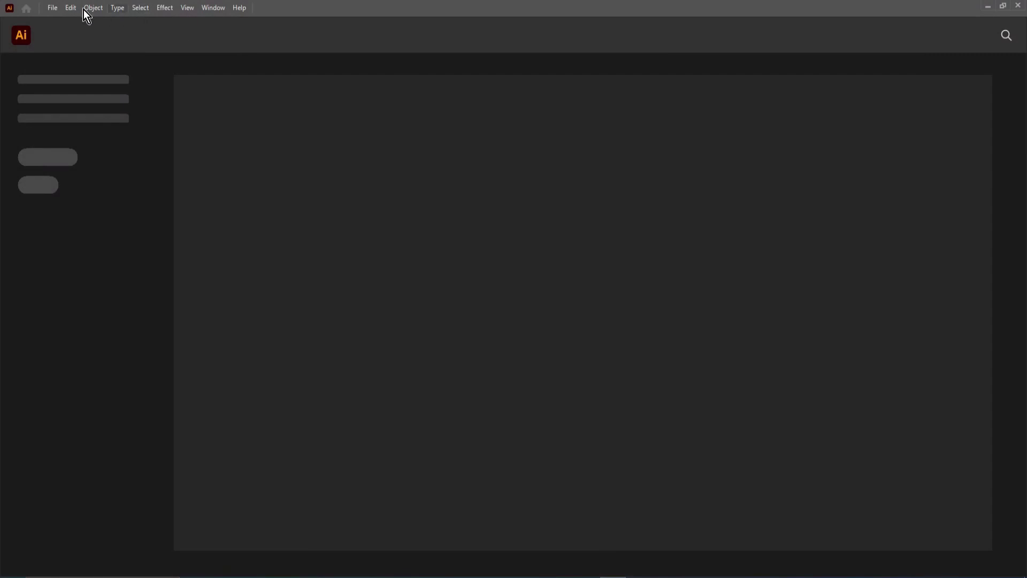
# - Create a new 1616 × 2787 px portrait document
pyautogui.click(52, 7)
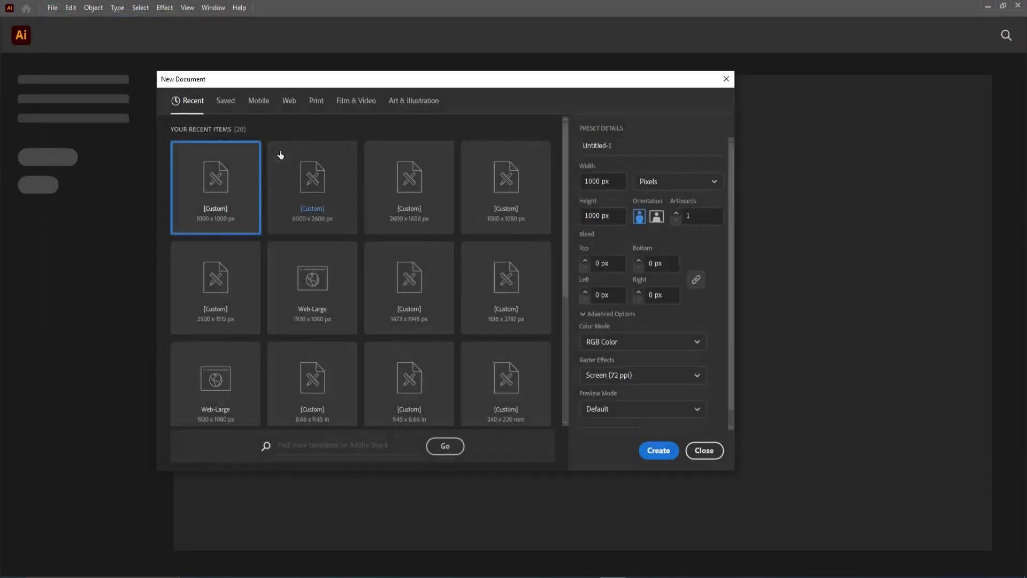
pyautogui.click(600, 181)
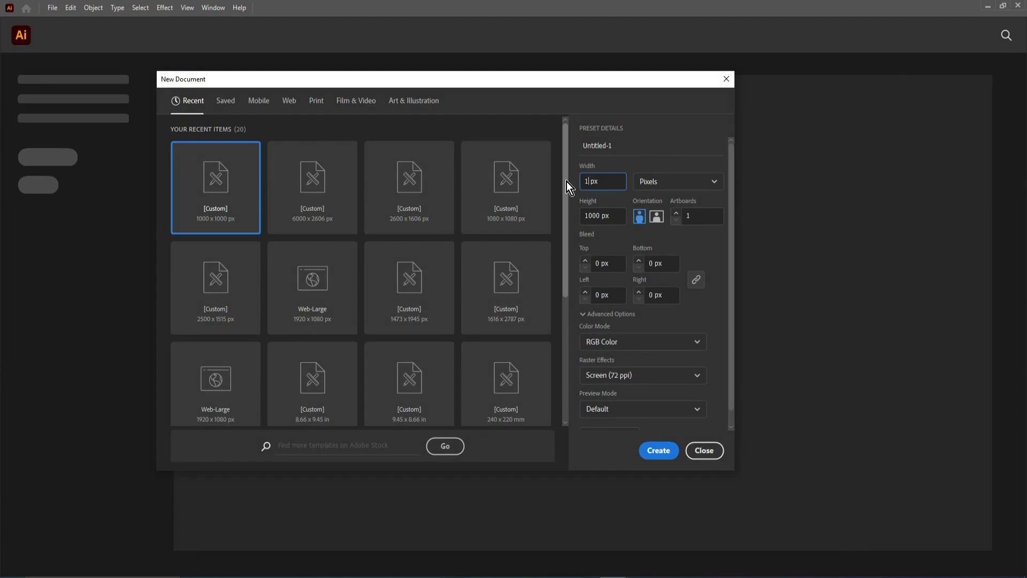
pyautogui.write('16')
pyautogui.press('BackSpace')
pyautogui.write('616')
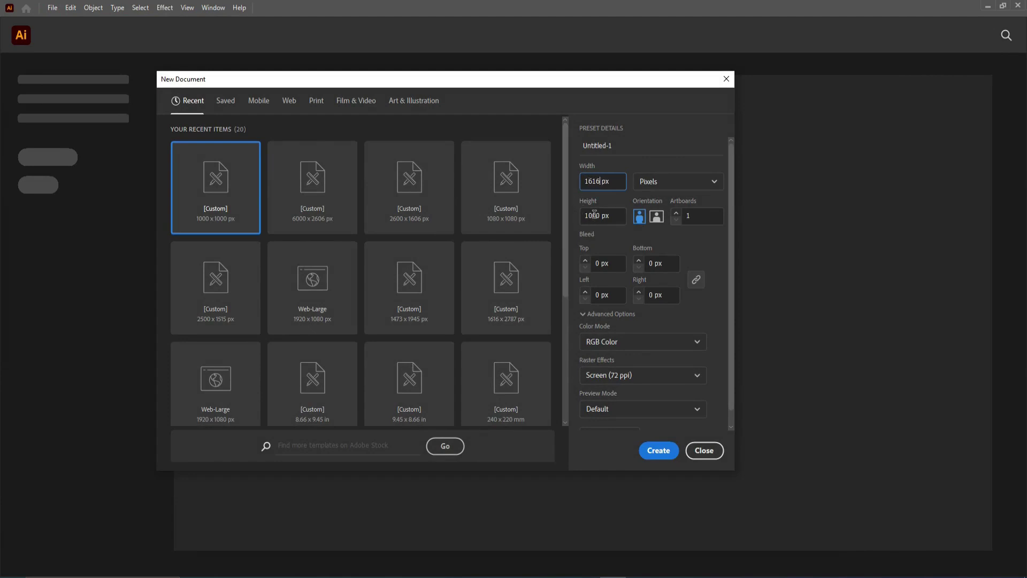
pyautogui.click(599, 214)
pyautogui.press('BackSpace')
pyautogui.press('BackSpace')
pyautogui.write('2787')
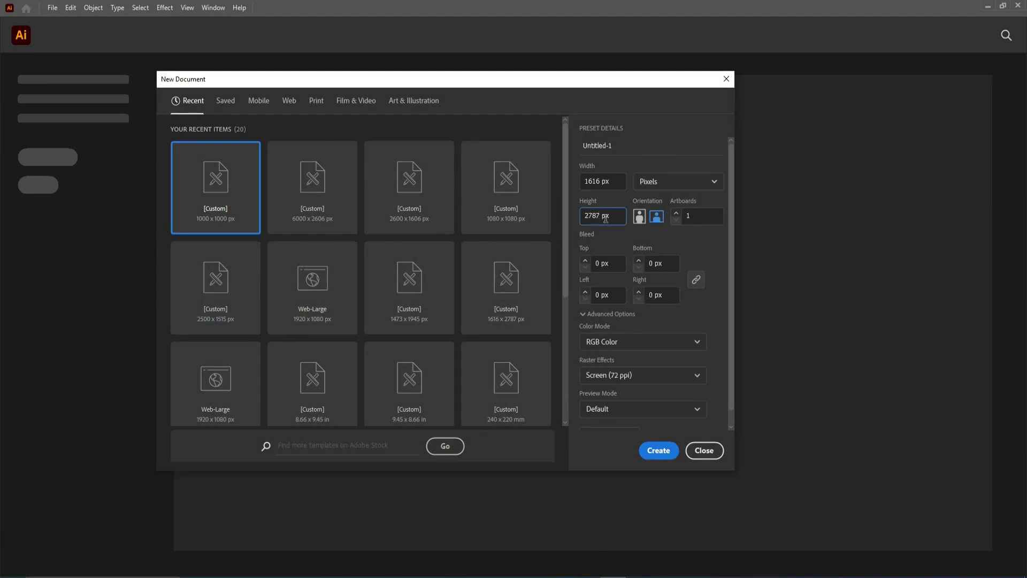
pyautogui.click(658, 450)
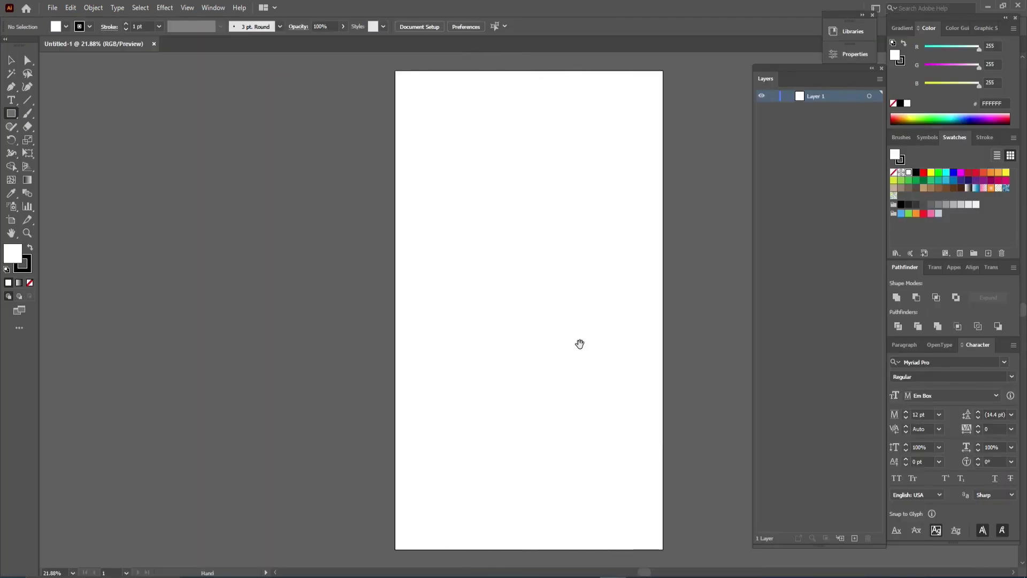
# - Lock the pasted yellow-to-red gradient wave path in Layer 1
pyautogui.moveTo(579, 344); pyautogui.dragTo(528, 343)
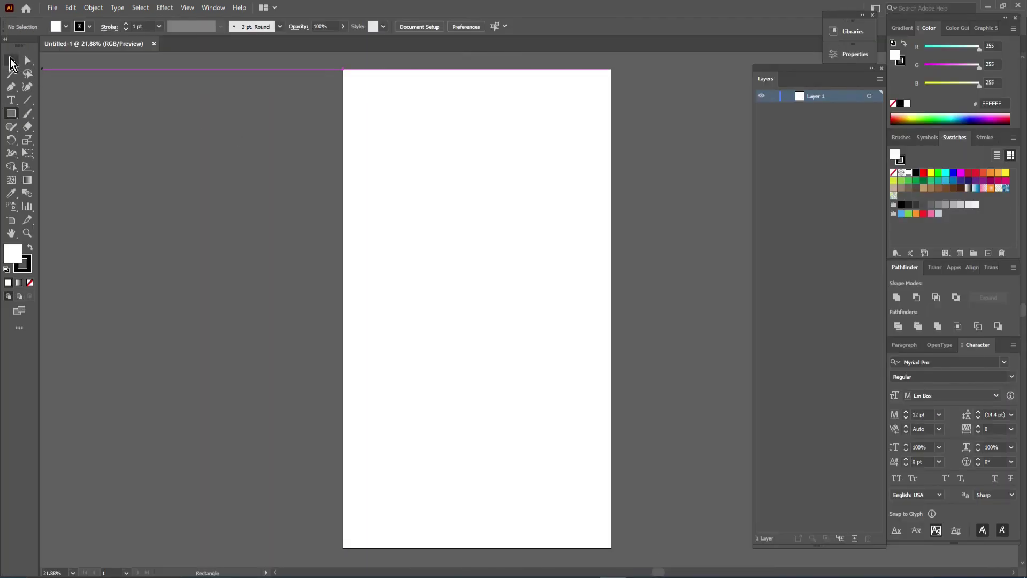
pyautogui.click(12, 62)
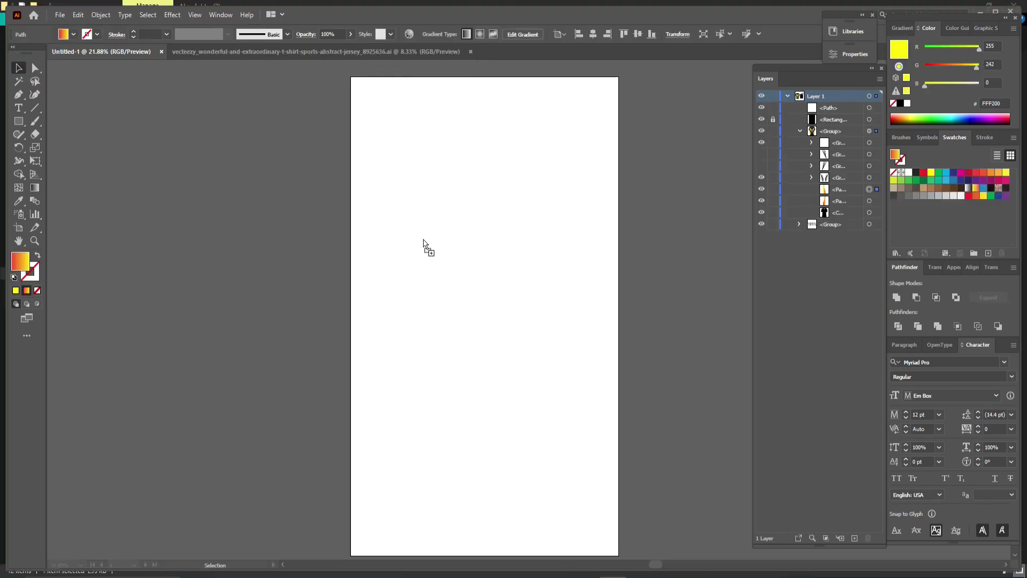
pyautogui.moveTo(425, 245); pyautogui.dragTo(393, 185)
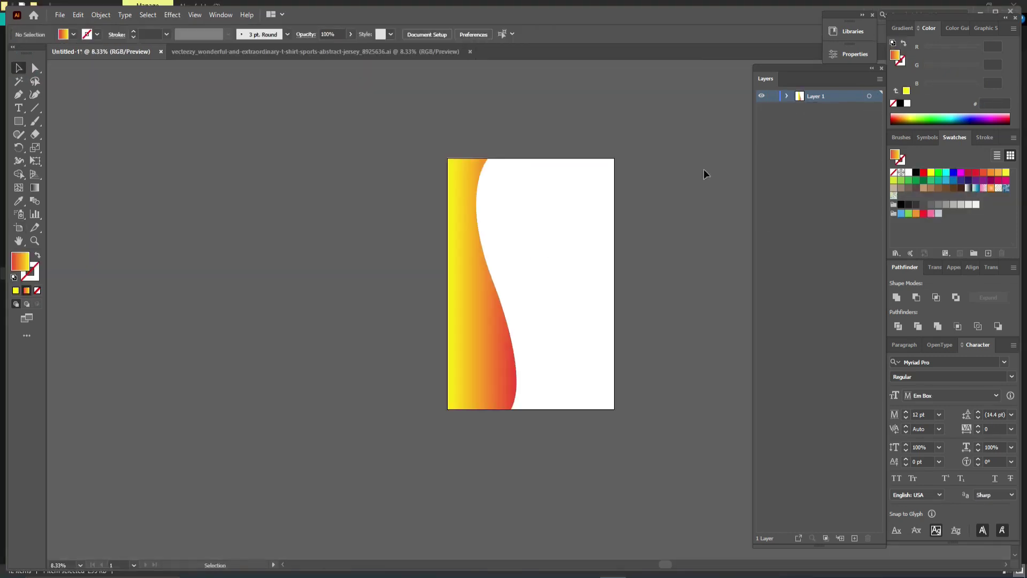
pyautogui.click(786, 96)
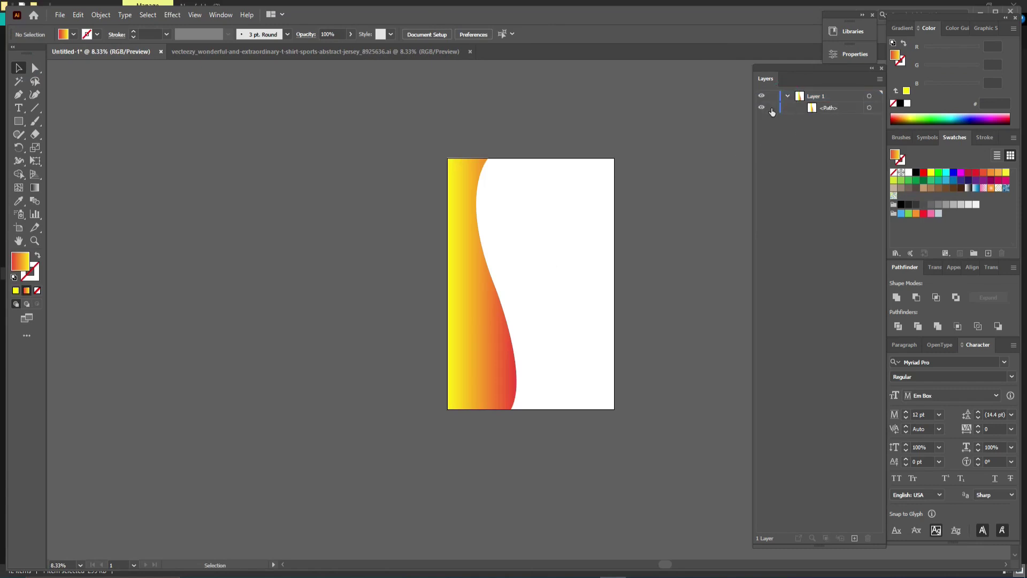
pyautogui.click(772, 108)
pyautogui.click(786, 96)
pyautogui.click(19, 95)
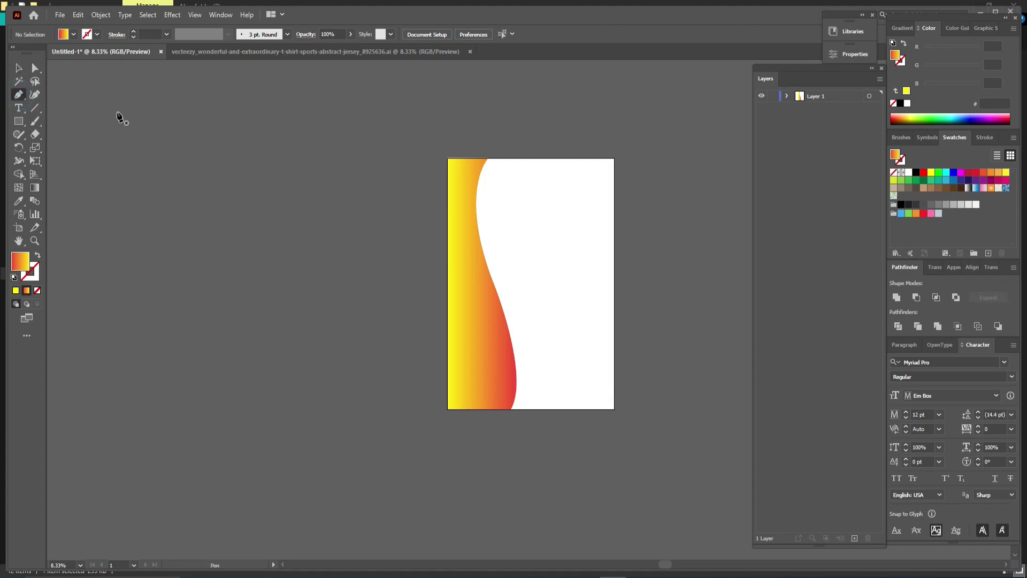
# - Trace the wave's curved edge with the Pen tool, closing the shape through the artboard's left corners
pyautogui.hotkey('ctrl', '+')
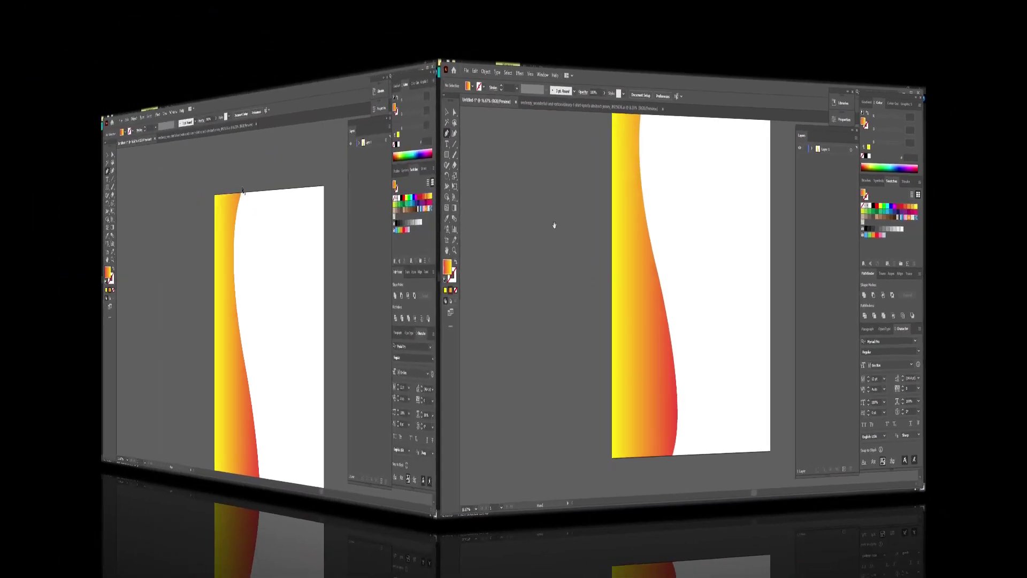
pyautogui.click(428, 148)
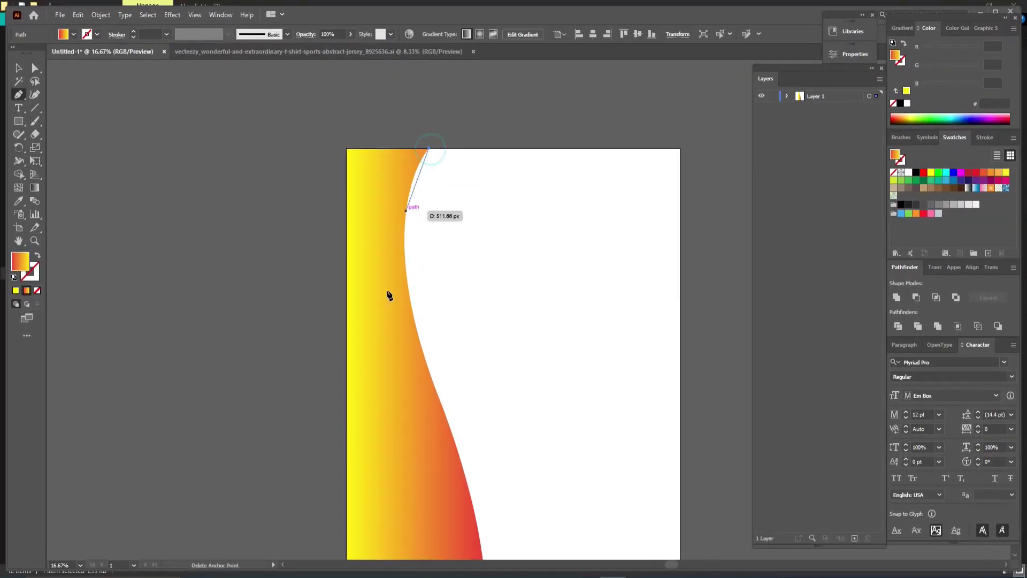
pyautogui.moveTo(434, 384)
pyautogui.mouseDown()
pyautogui.moveTo(497, 533)
pyautogui.moveTo(495, 560)
pyautogui.moveTo(474, 419)
pyautogui.mouseUp()
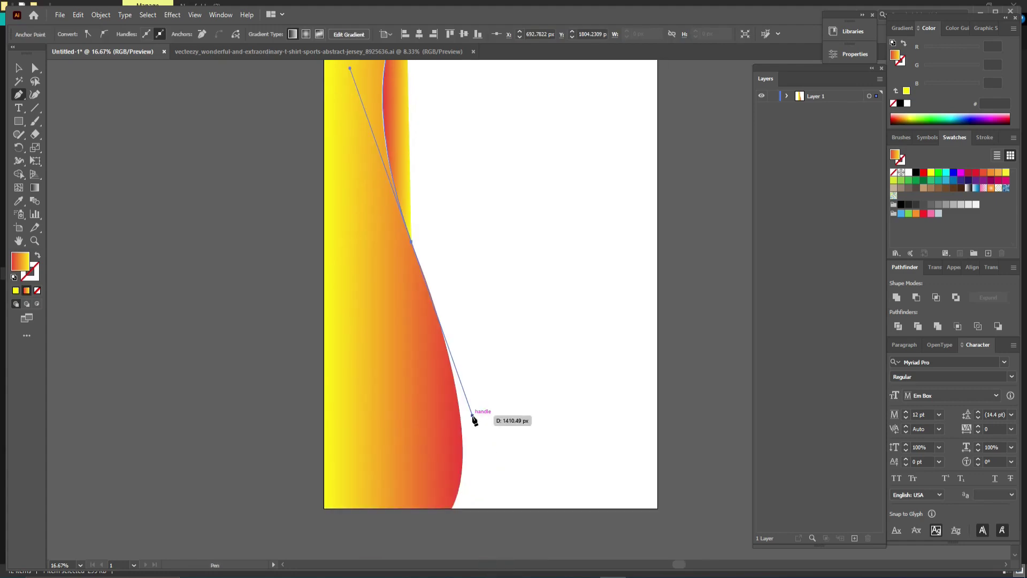
pyautogui.moveTo(474, 420); pyautogui.dragTo(443, 336)
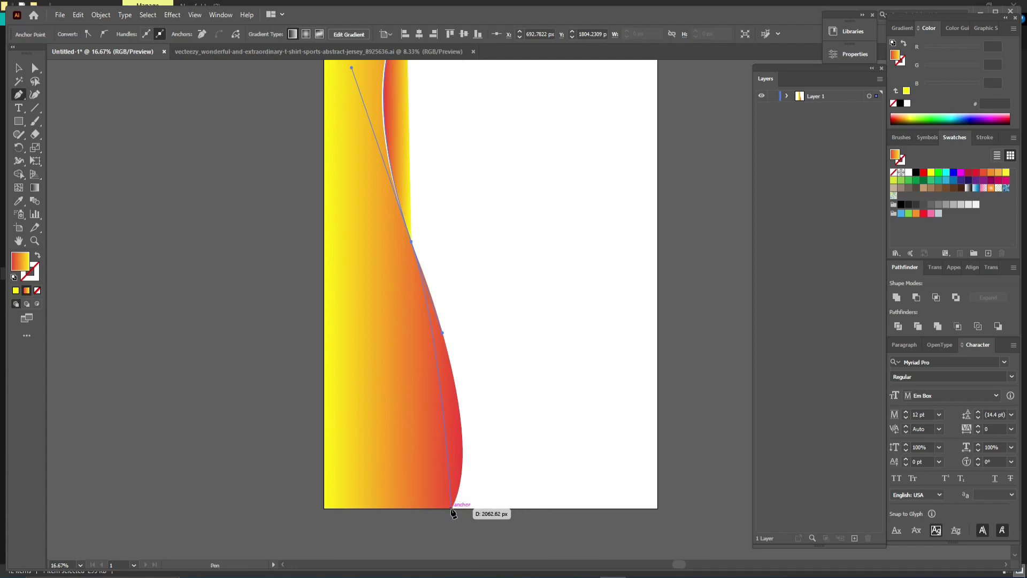
pyautogui.click(453, 508)
pyautogui.moveTo(434, 522)
pyautogui.mouseDown()
pyautogui.moveTo(423, 559)
pyautogui.moveTo(442, 465)
pyautogui.mouseUp()
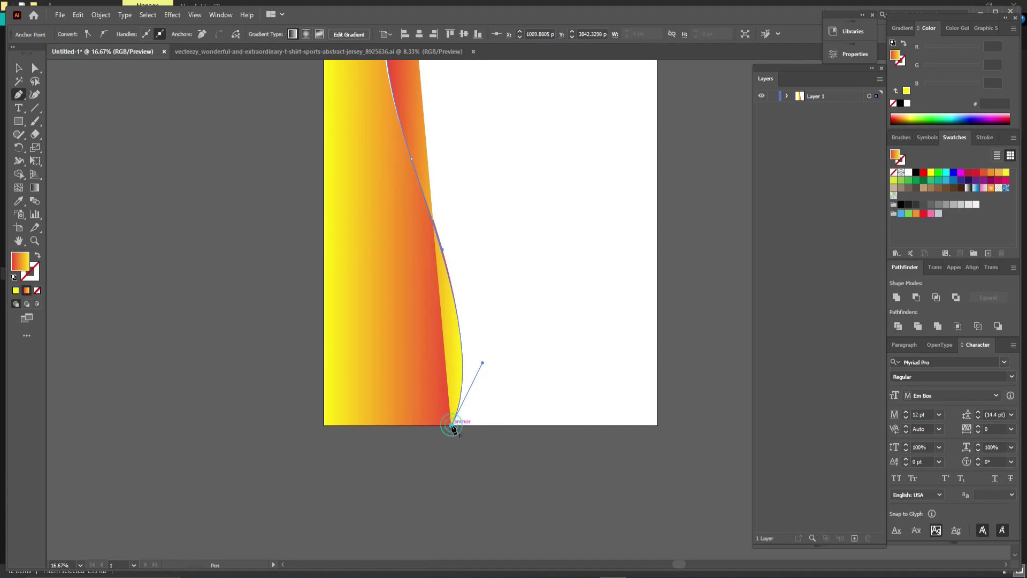
pyautogui.click(326, 426)
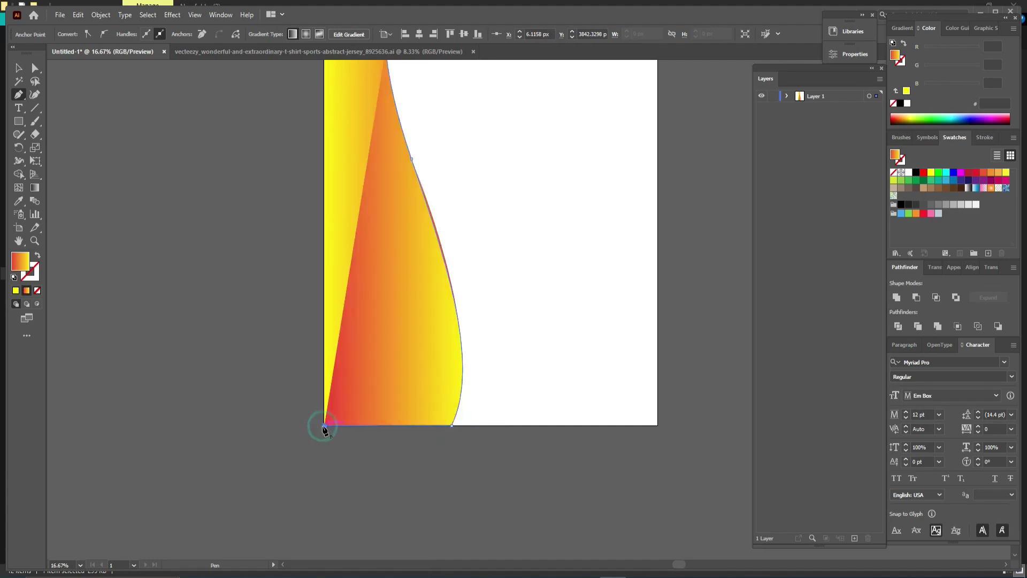
pyautogui.scroll(5, 362, 355)
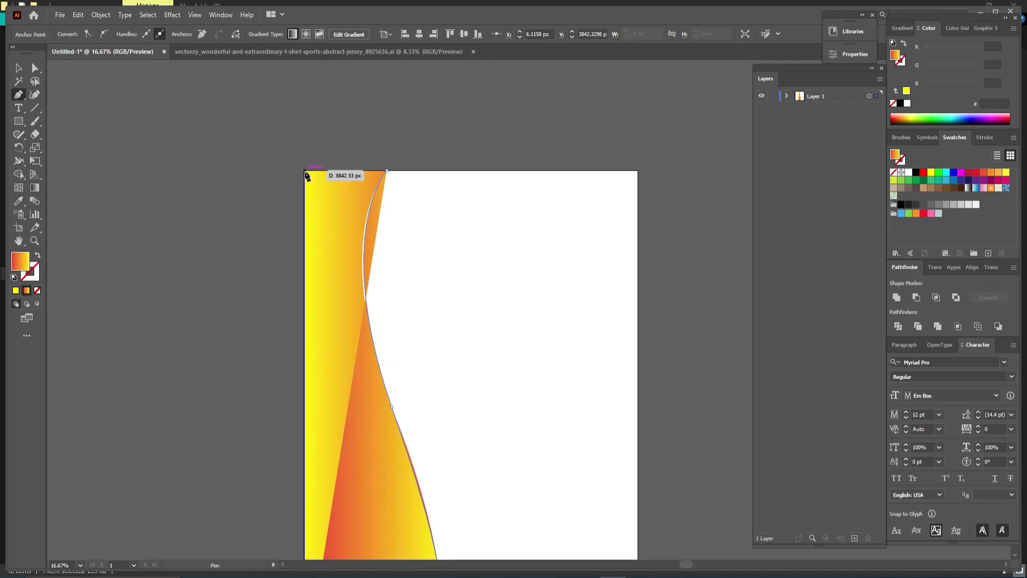
pyautogui.click(305, 172)
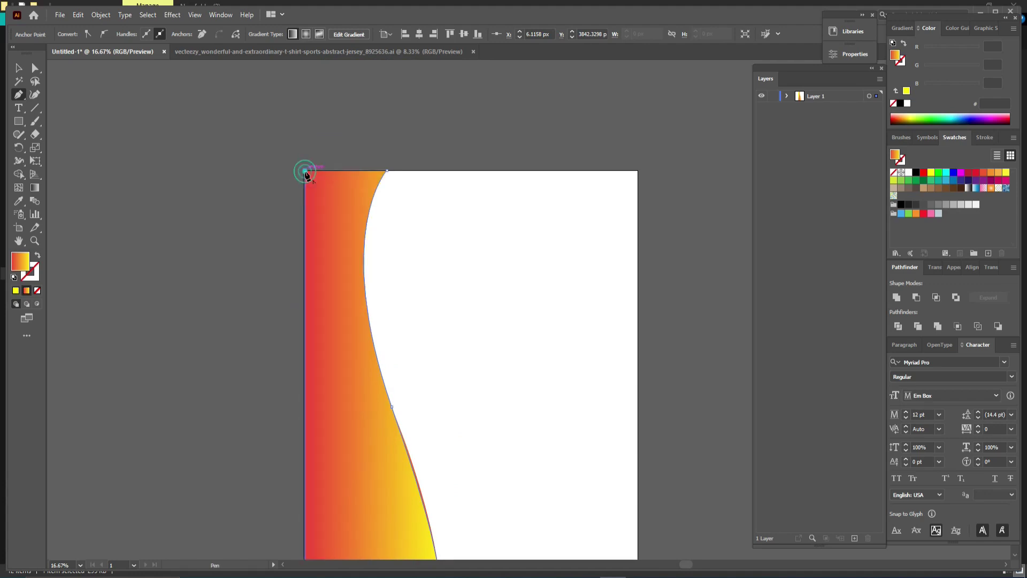
pyautogui.click(386, 171)
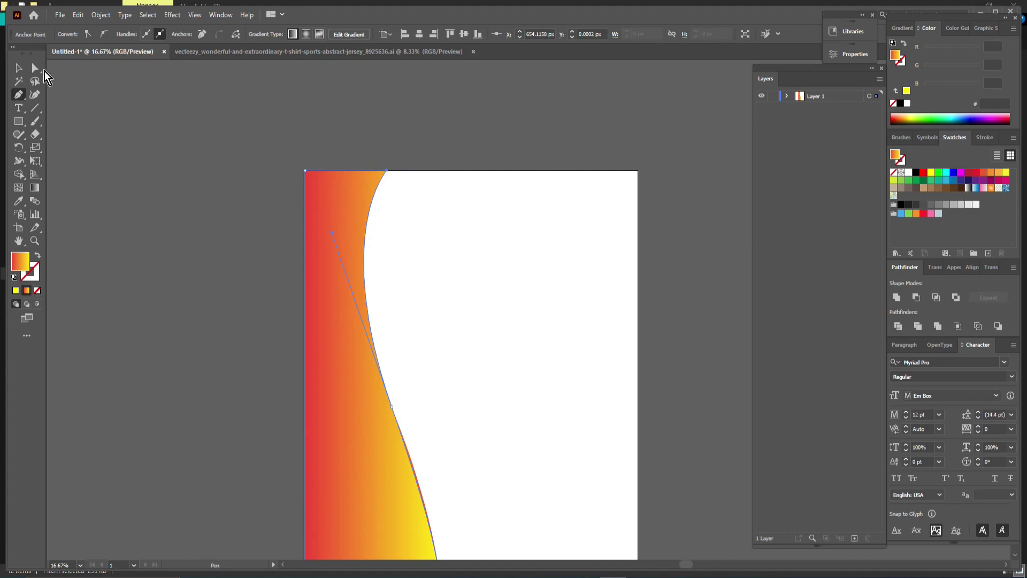
pyautogui.click(20, 68)
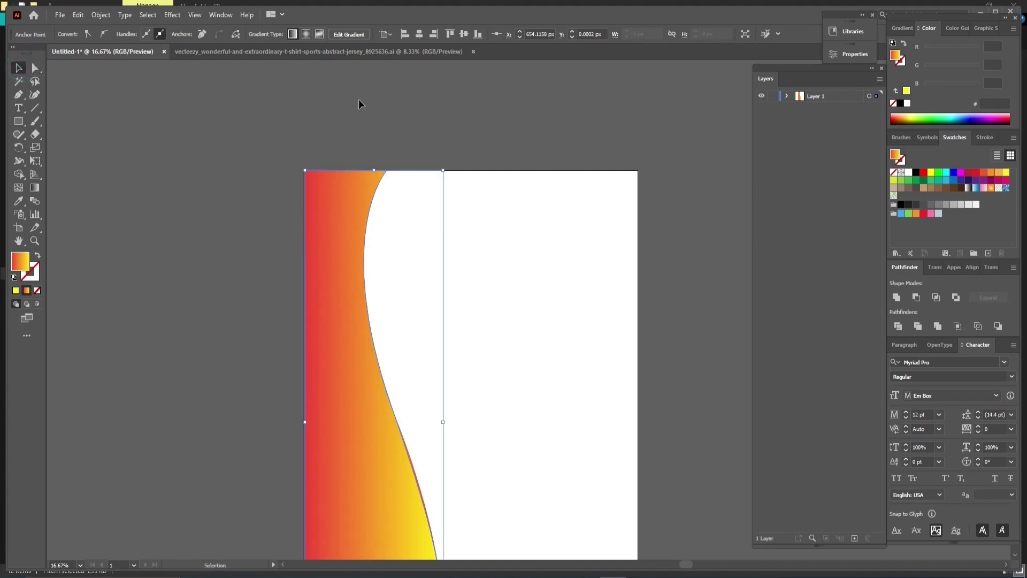
# - Delete the original locked wave path from Layer 1
pyautogui.click(786, 95)
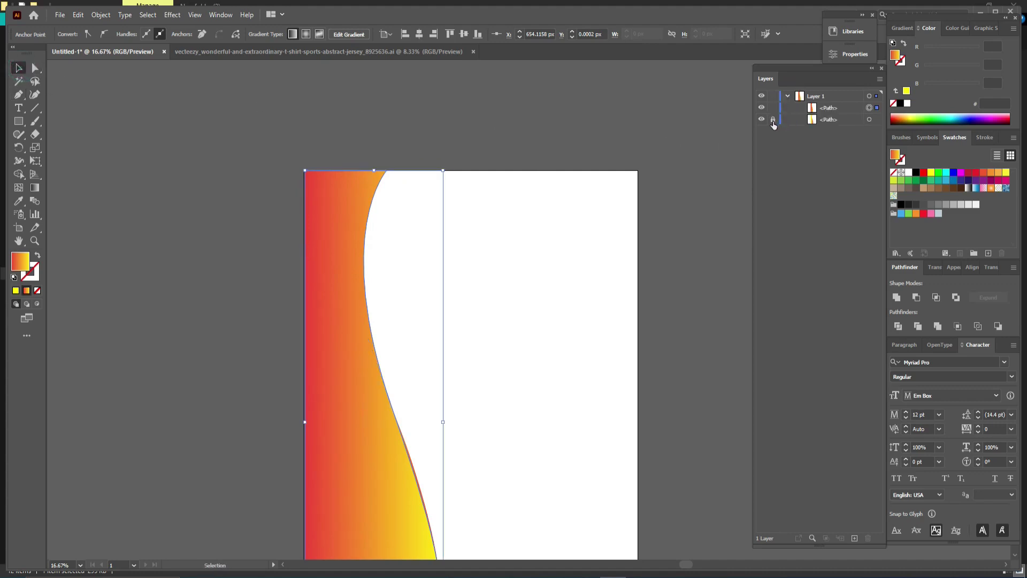
pyautogui.click(876, 119)
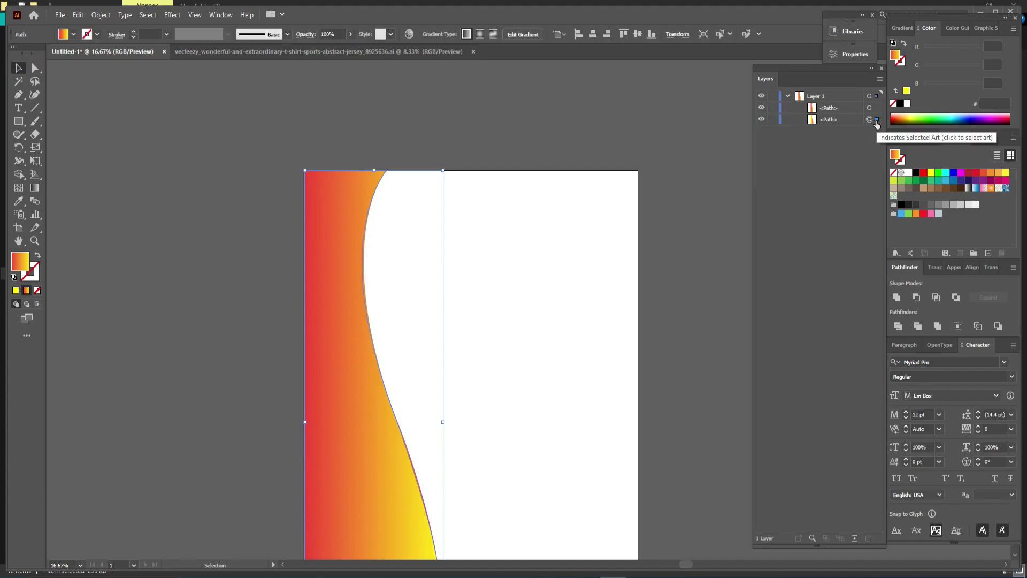
pyautogui.press('Delete')
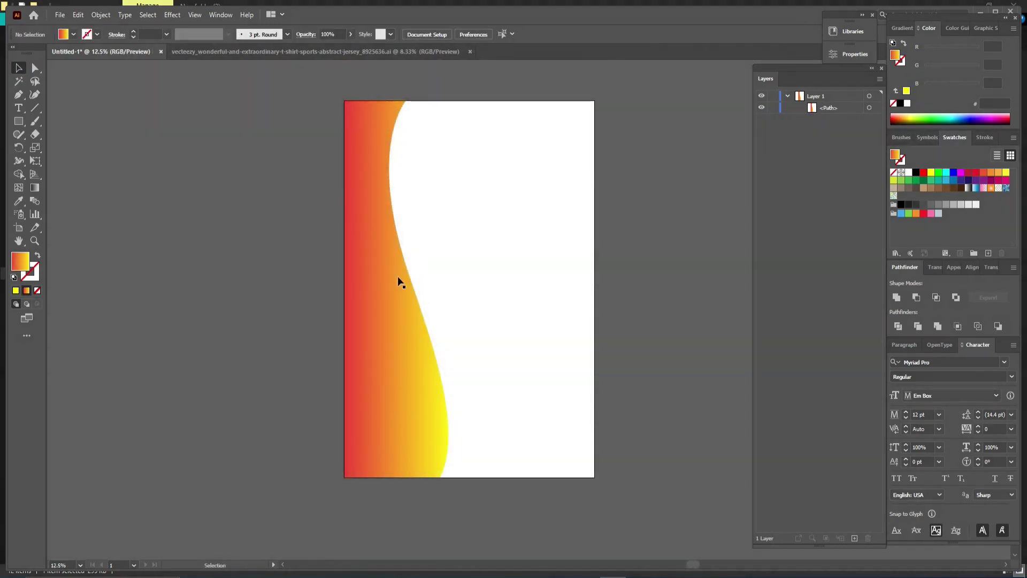
# - Redirect the new shape's gradient to run yellow at the top to red at the bottom
pyautogui.click(378, 291)
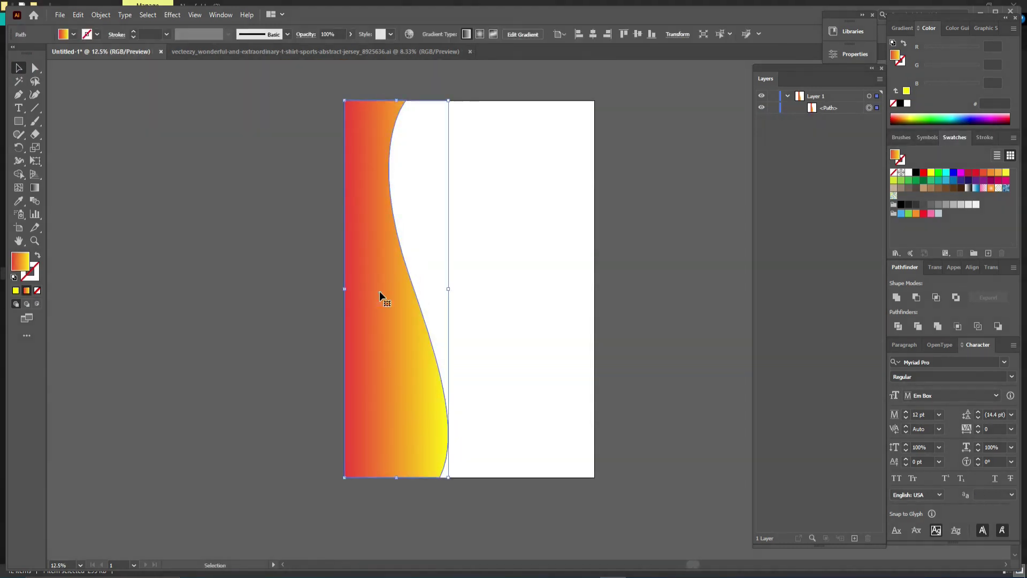
pyautogui.click(34, 187)
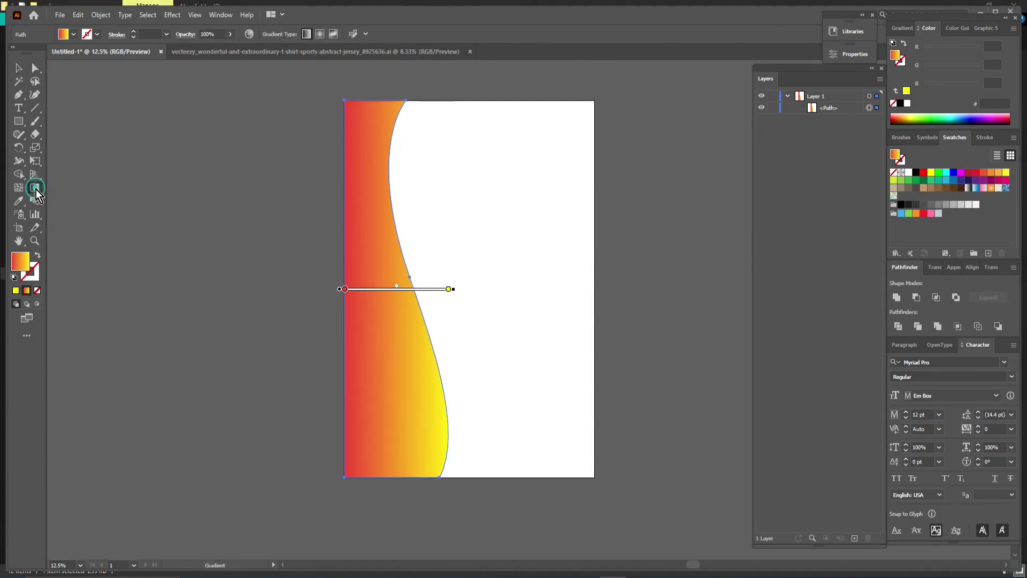
pyautogui.moveTo(360, 213)
pyautogui.mouseDown()
pyautogui.moveTo(404, 378)
pyautogui.moveTo(365, 191)
pyautogui.moveTo(375, 277)
pyautogui.mouseUp()
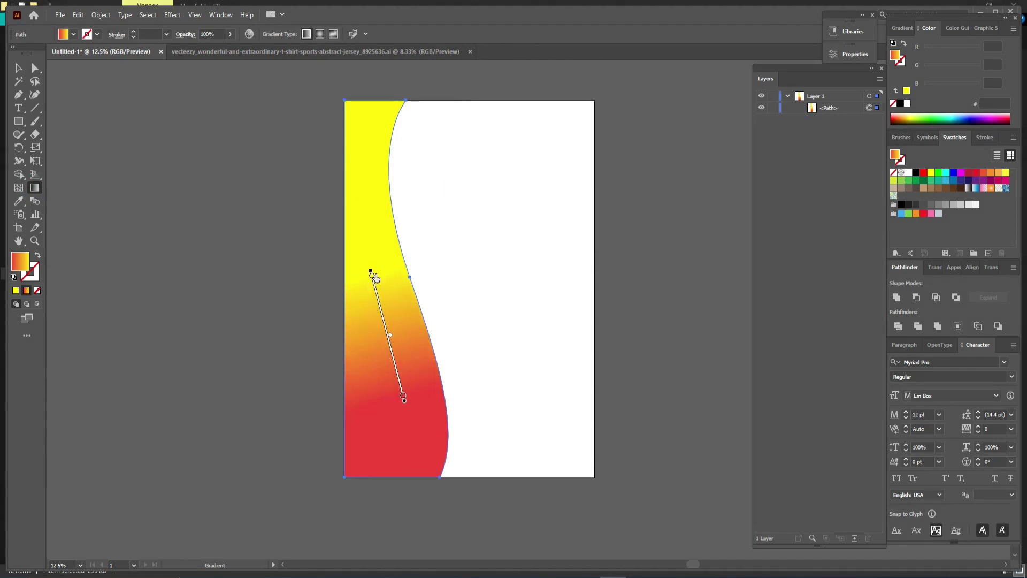
pyautogui.click(19, 68)
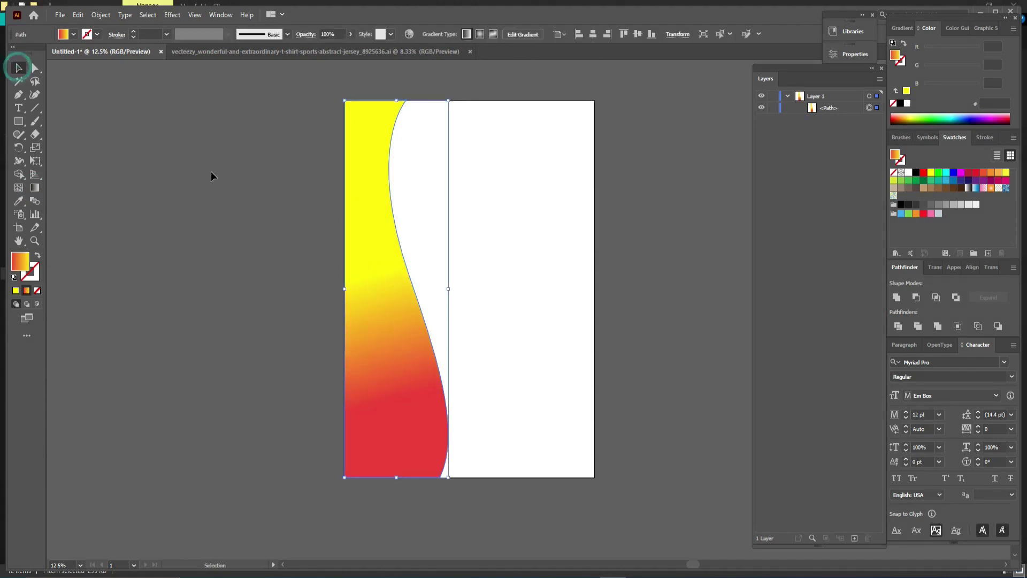
pyautogui.click(223, 175)
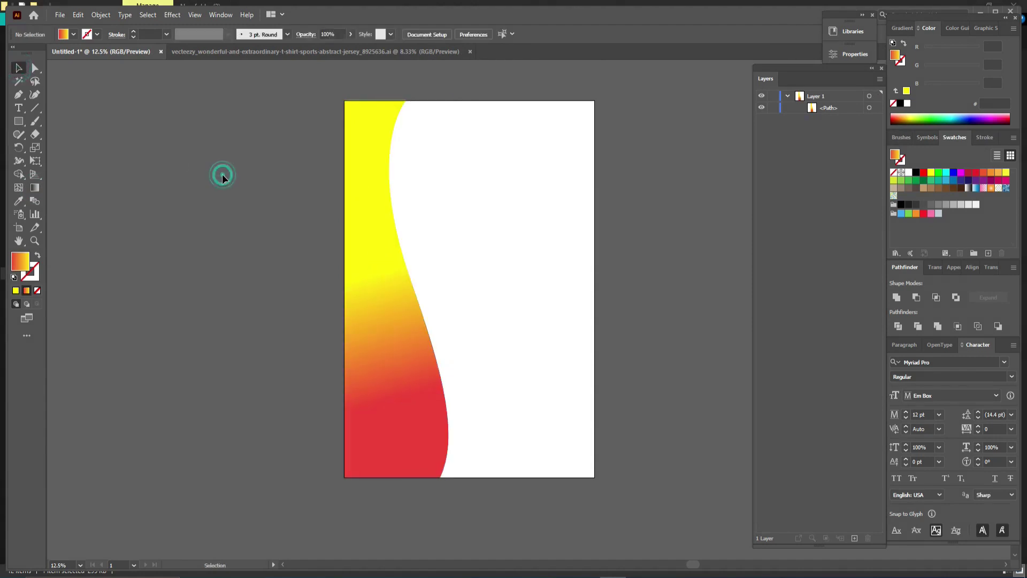
# - Copy the gradient wave shape and paste a copy in front
pyautogui.click(393, 315)
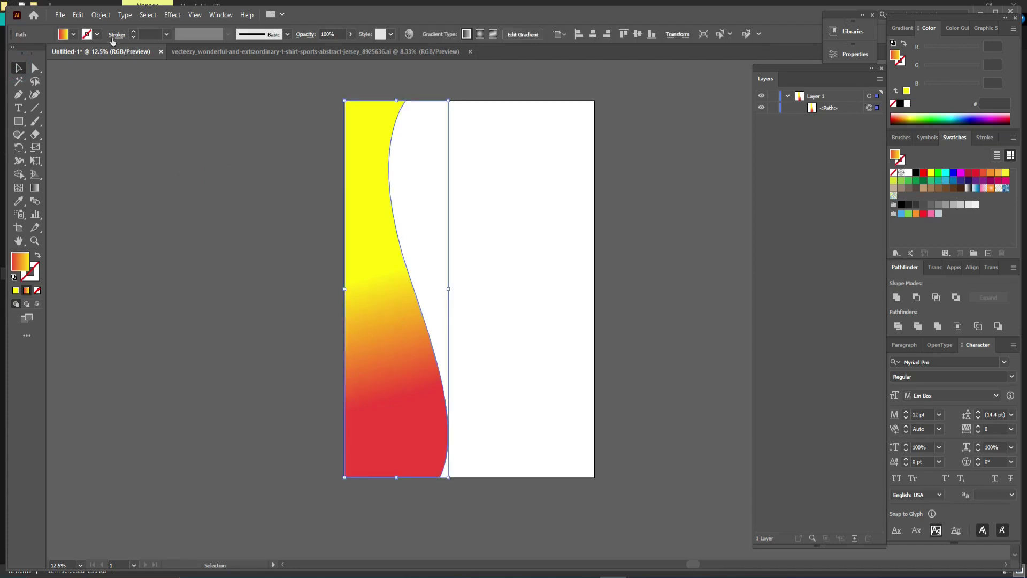
pyautogui.click(77, 15)
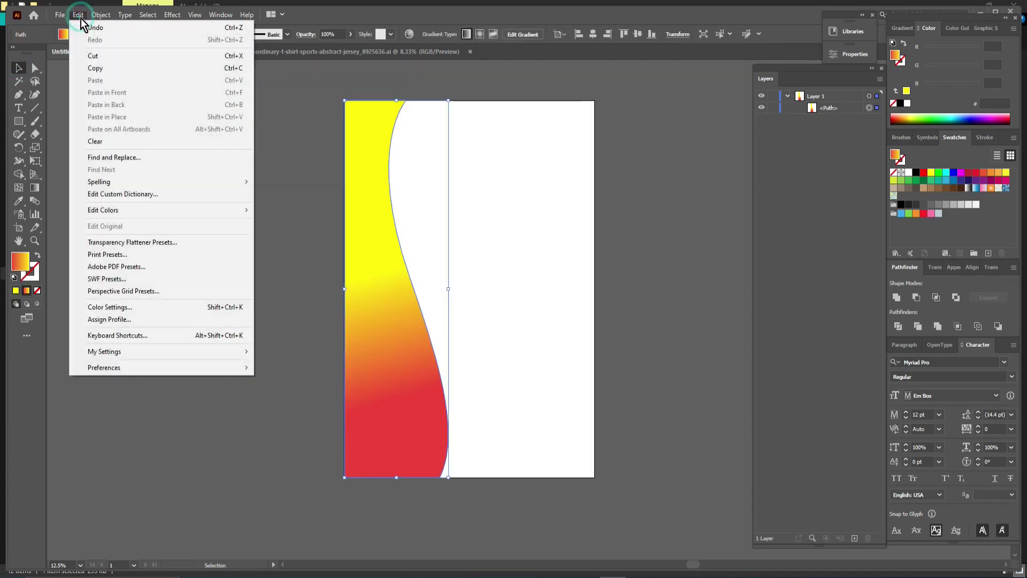
pyautogui.click(94, 68)
pyautogui.click(78, 15)
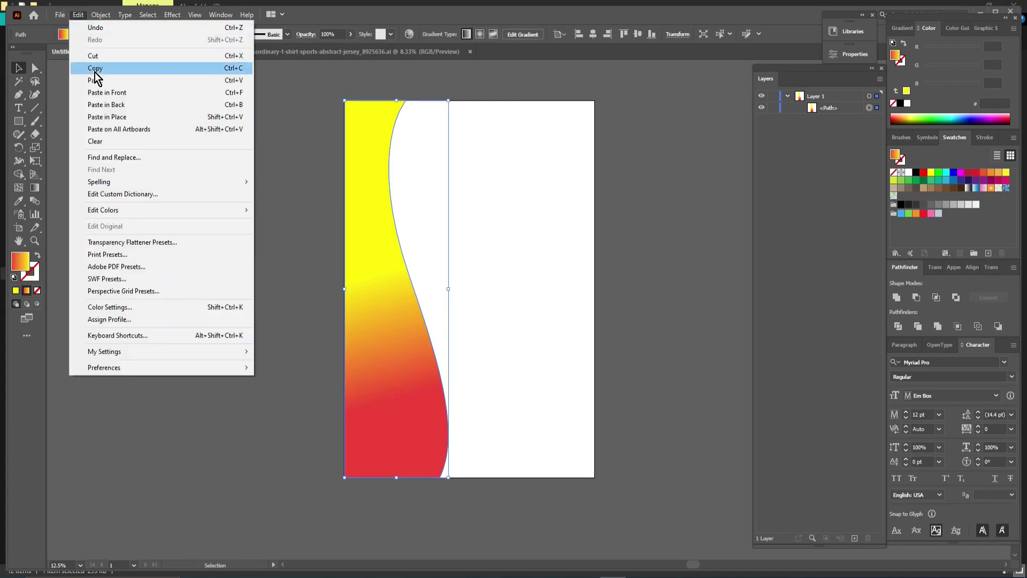
pyautogui.click(105, 96)
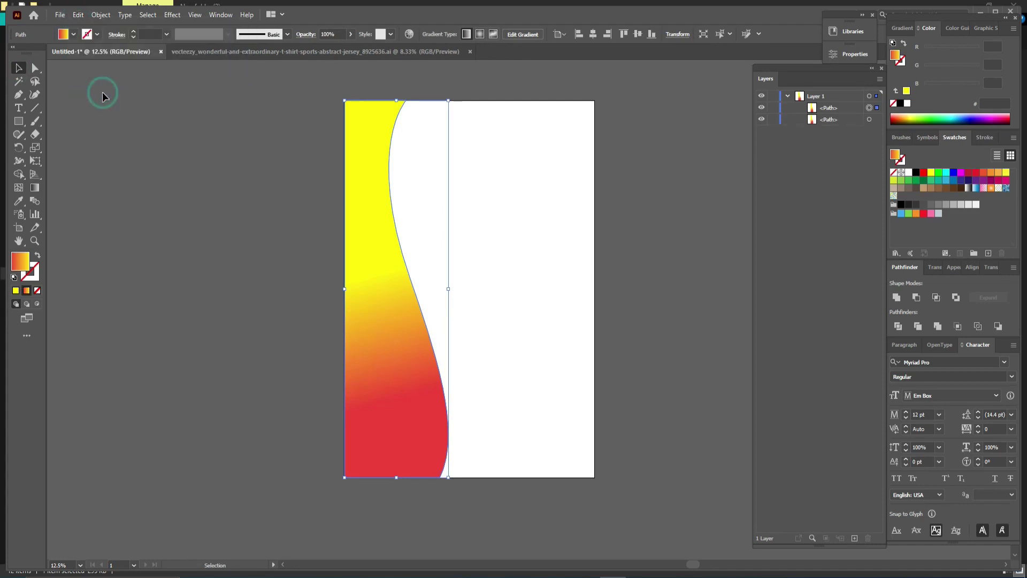
# - Reflect the copy vertically and move it against the artboard's right edge
pyautogui.rightClick(379, 303)
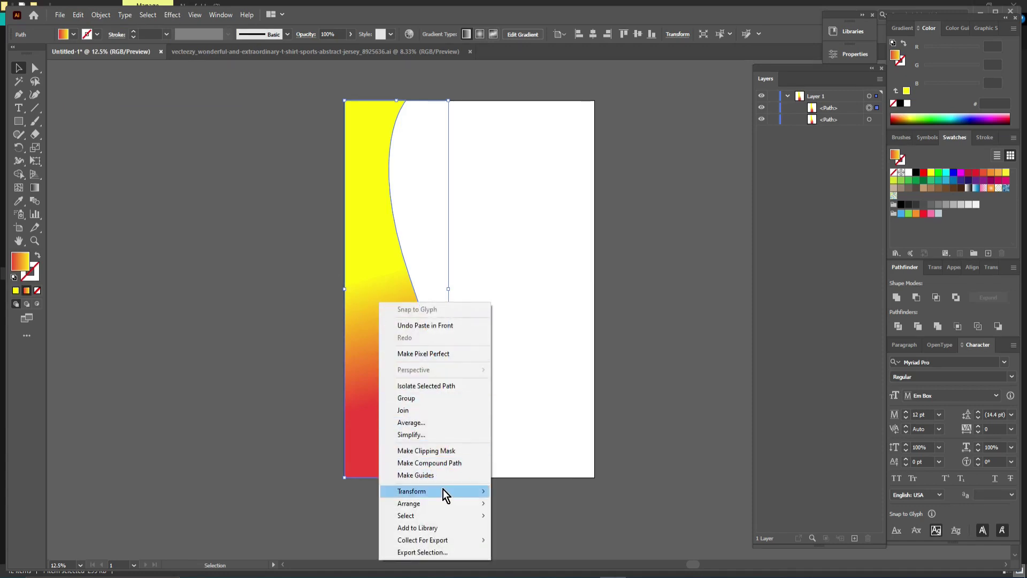
pyautogui.moveTo(434, 491)
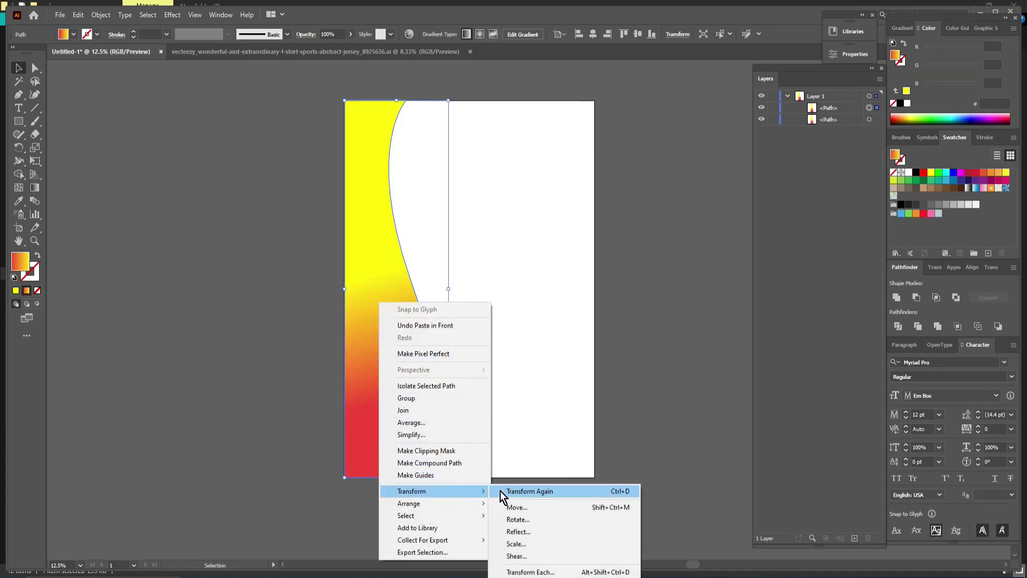
pyautogui.click(519, 533)
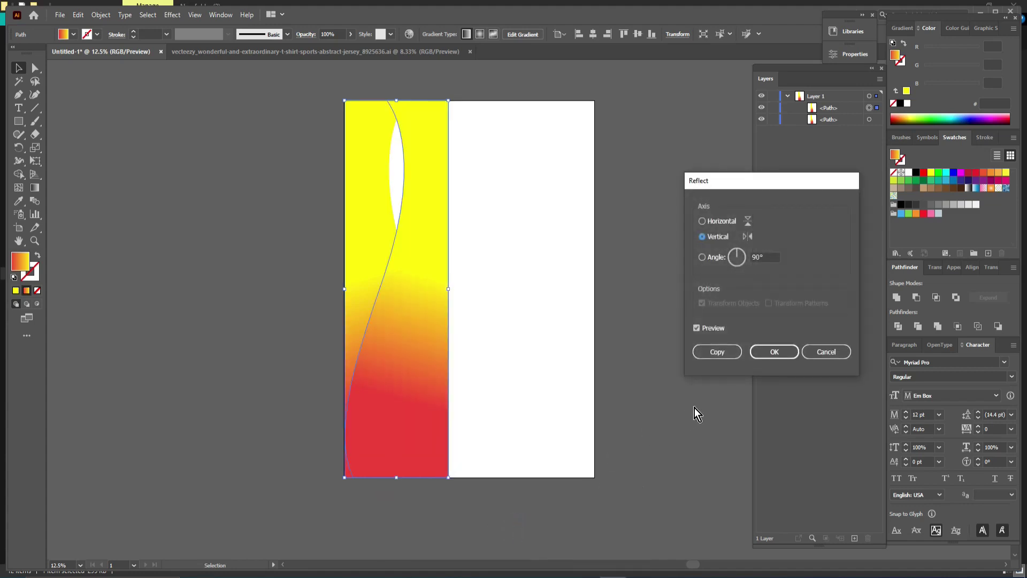
pyautogui.click(775, 353)
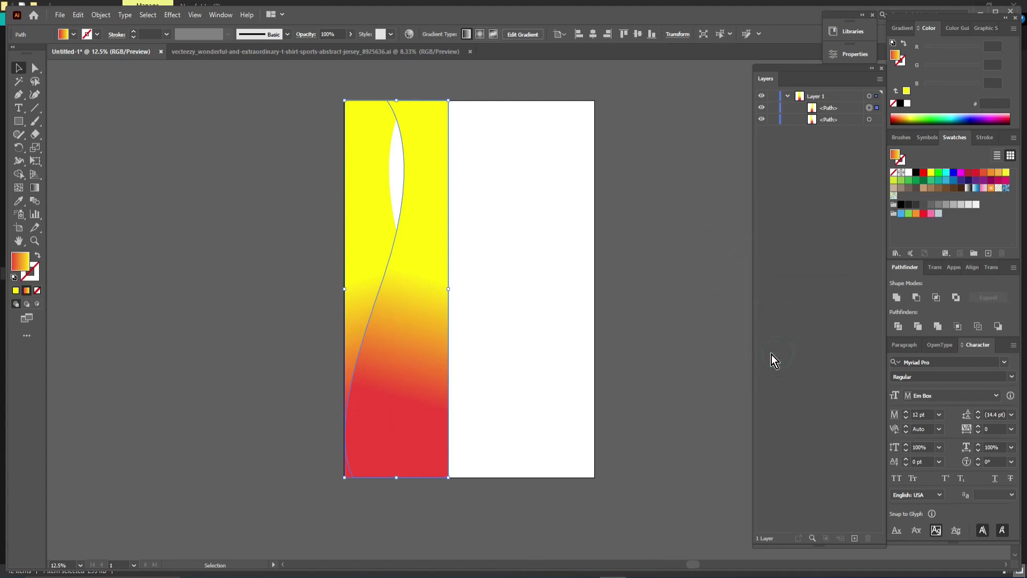
pyautogui.moveTo(406, 332); pyautogui.dragTo(539, 334)
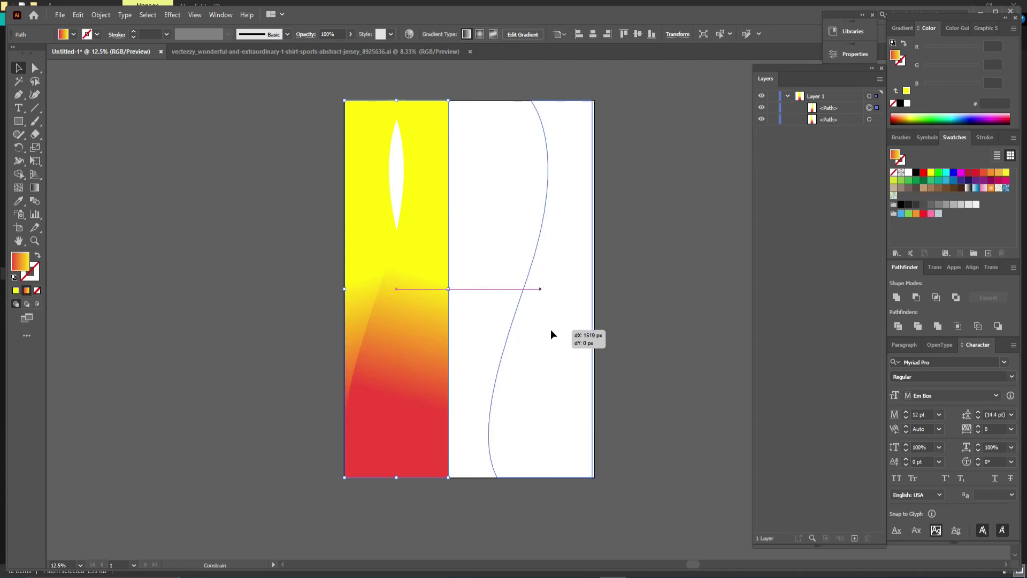
pyautogui.moveTo(539, 334); pyautogui.dragTo(551, 335)
pyautogui.click(619, 338)
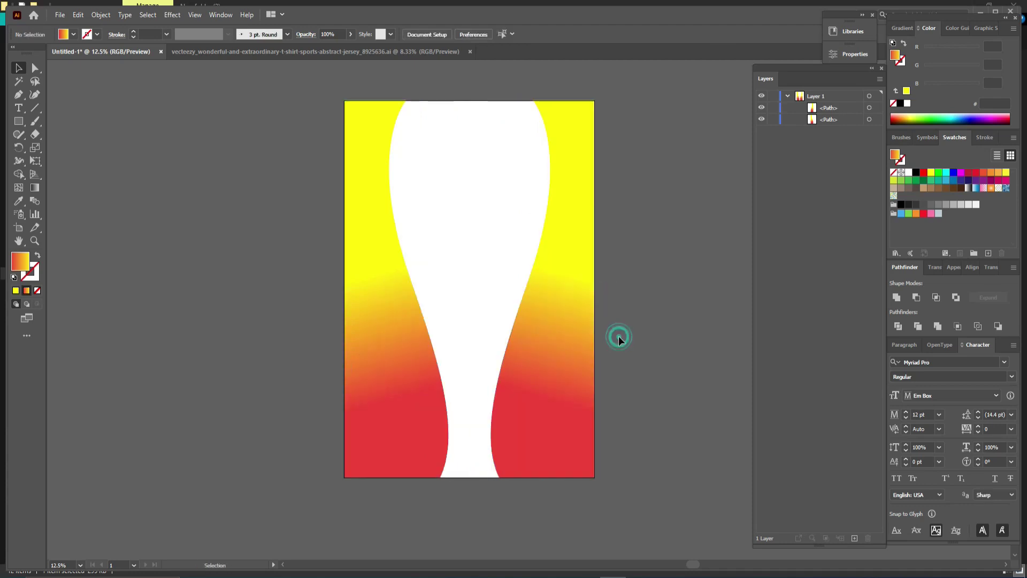
# - Make the left wave's gradient run horizontally and lock the second path
pyautogui.click(381, 345)
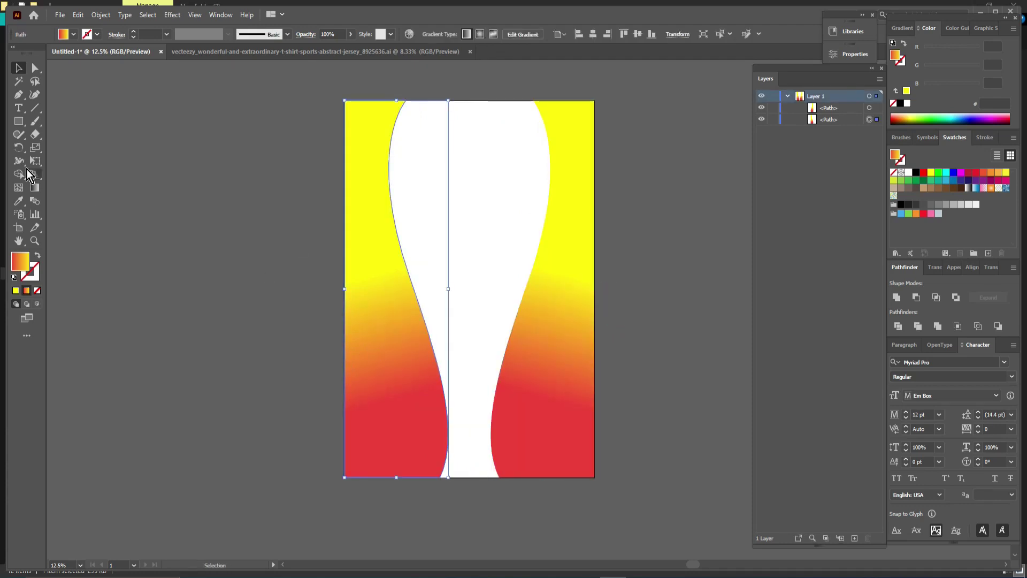
pyautogui.click(34, 187)
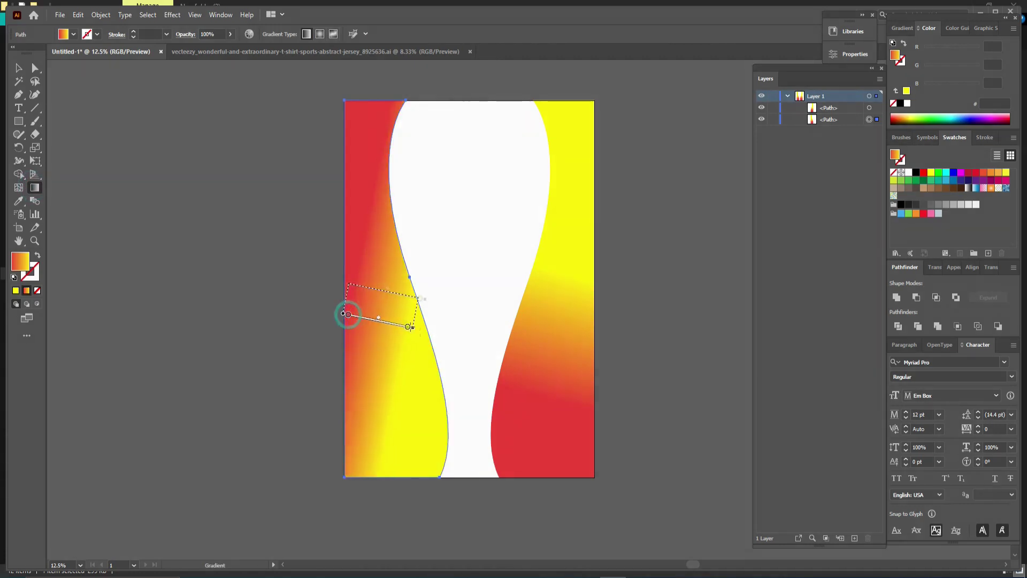
pyautogui.moveTo(350, 314); pyautogui.dragTo(422, 316)
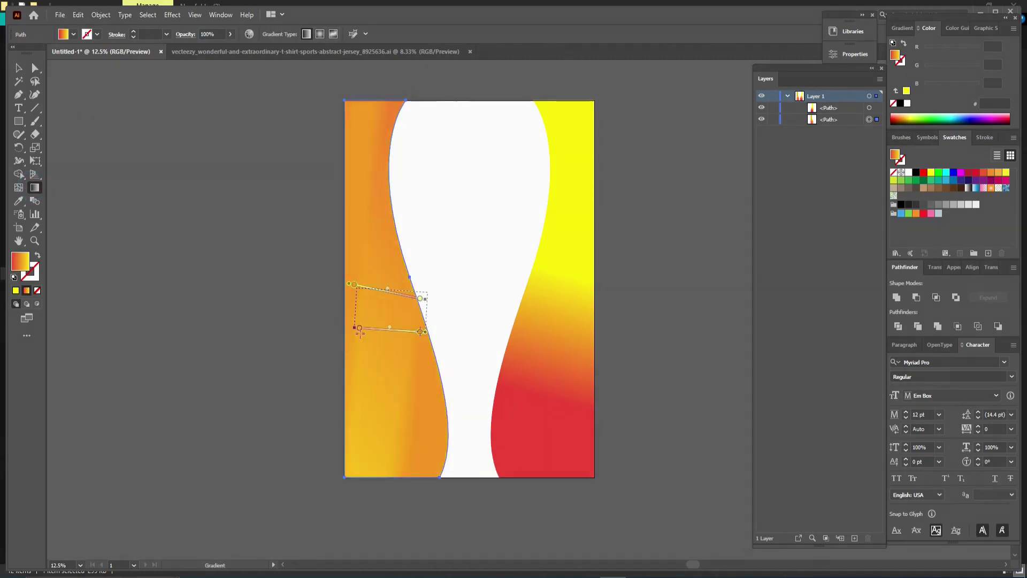
pyautogui.click(772, 120)
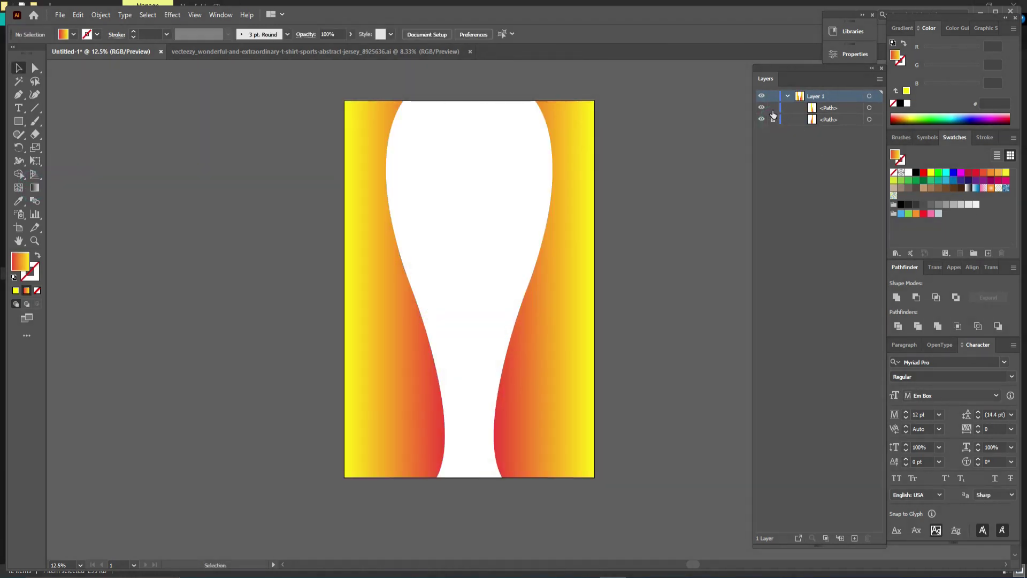
# - Lock the first wave, then add a locked black full-artboard rectangle behind both waves
pyautogui.click(772, 108)
pyautogui.doubleClick(23, 262)
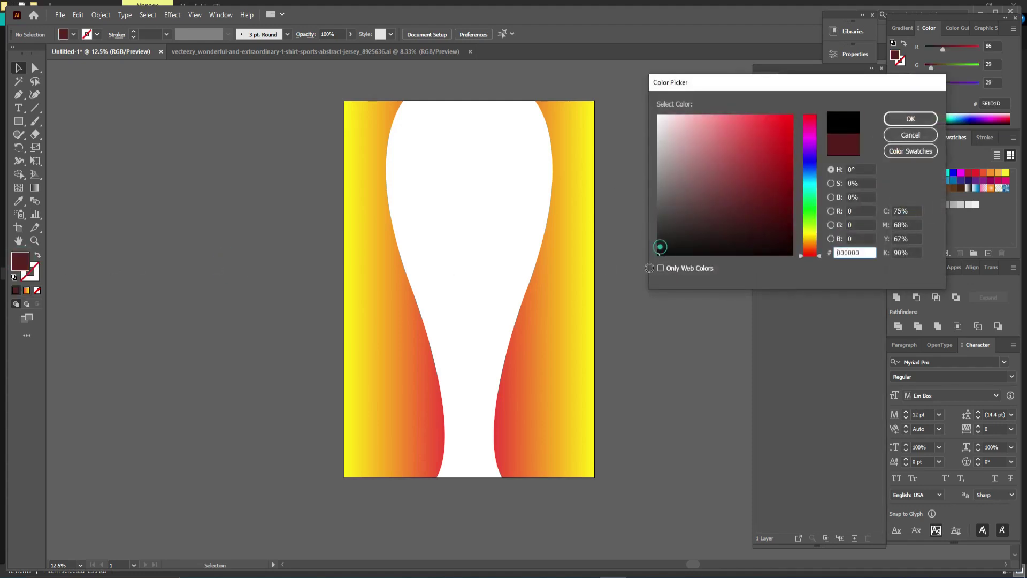
pyautogui.click(897, 120)
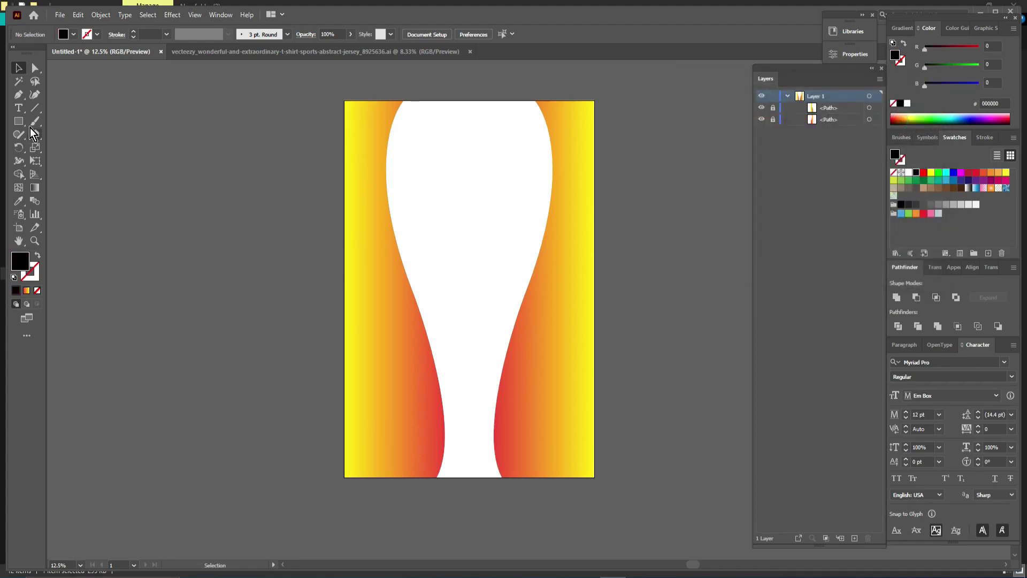
pyautogui.click(18, 121)
pyautogui.moveTo(344, 99); pyautogui.dragTo(595, 476)
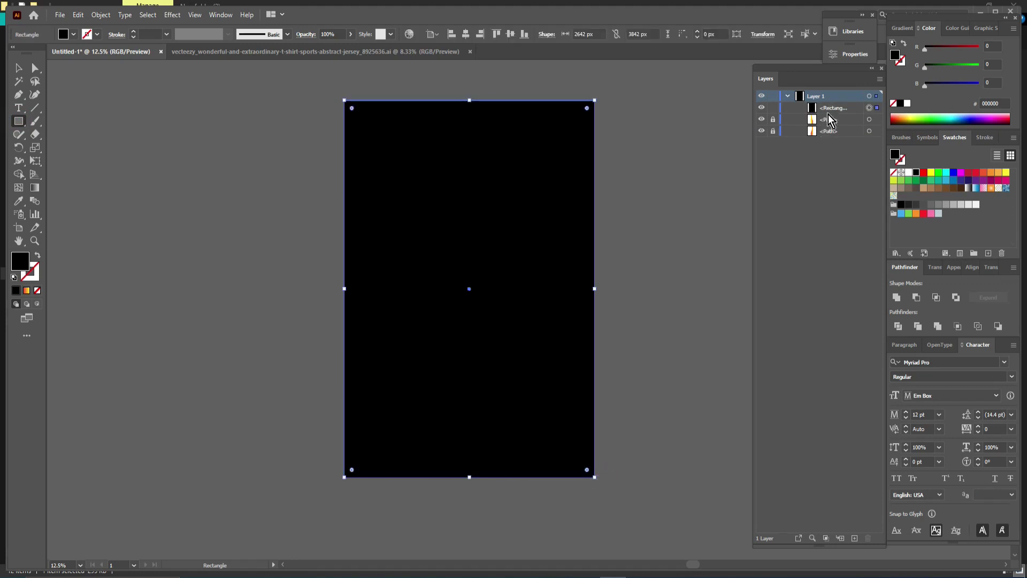
pyautogui.moveTo(831, 112); pyautogui.dragTo(833, 135)
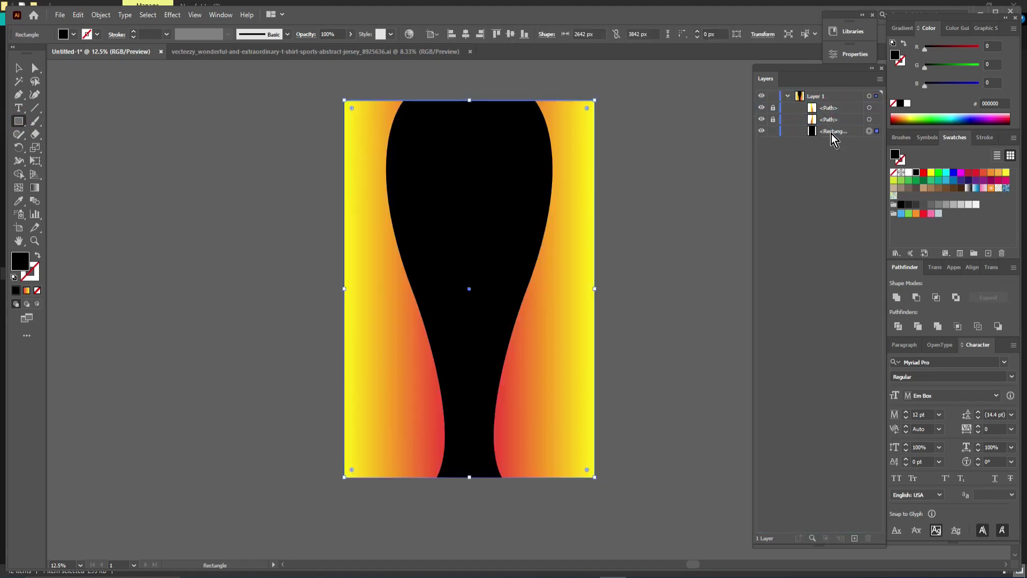
pyautogui.click(773, 131)
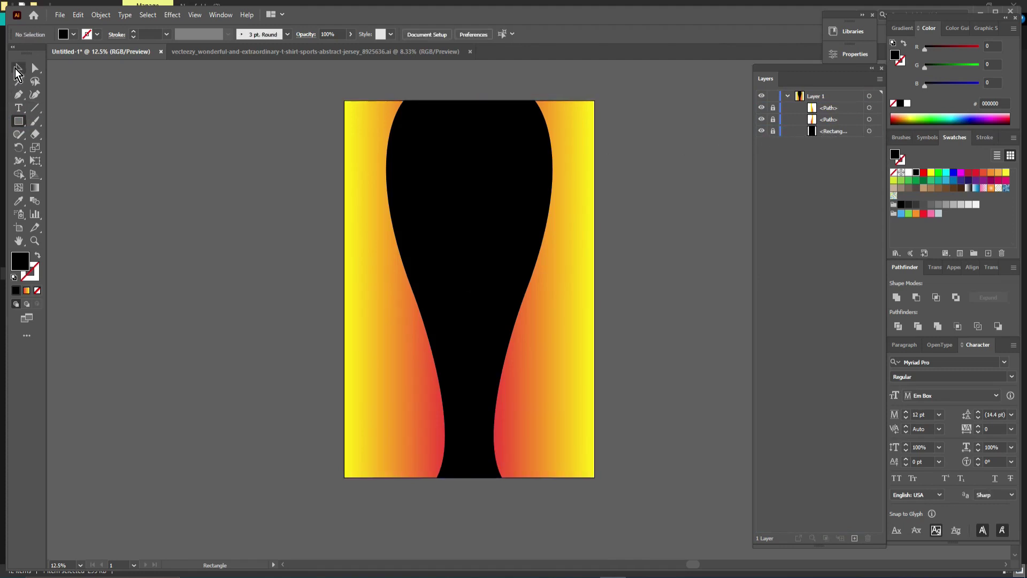
# - Paste the black angular stripe artwork and scale it down over the lower artboard
pyautogui.click(18, 68)
pyautogui.hotkey('ctrl', 'v')
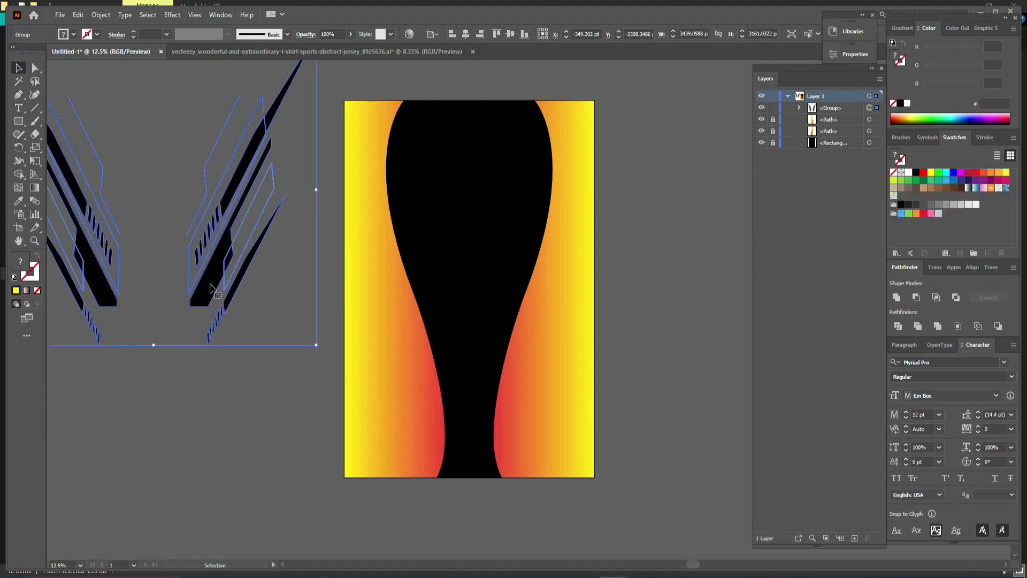
pyautogui.moveTo(230, 256)
pyautogui.mouseDown()
pyautogui.moveTo(343, 354)
pyautogui.moveTo(390, 365)
pyautogui.mouseUp()
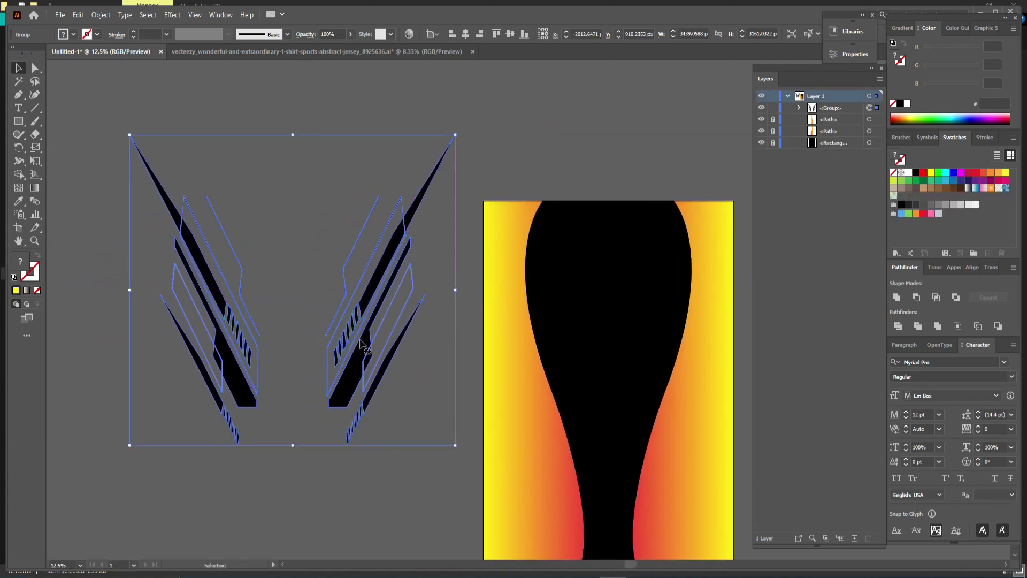
pyautogui.moveTo(355, 333); pyautogui.dragTo(334, 443)
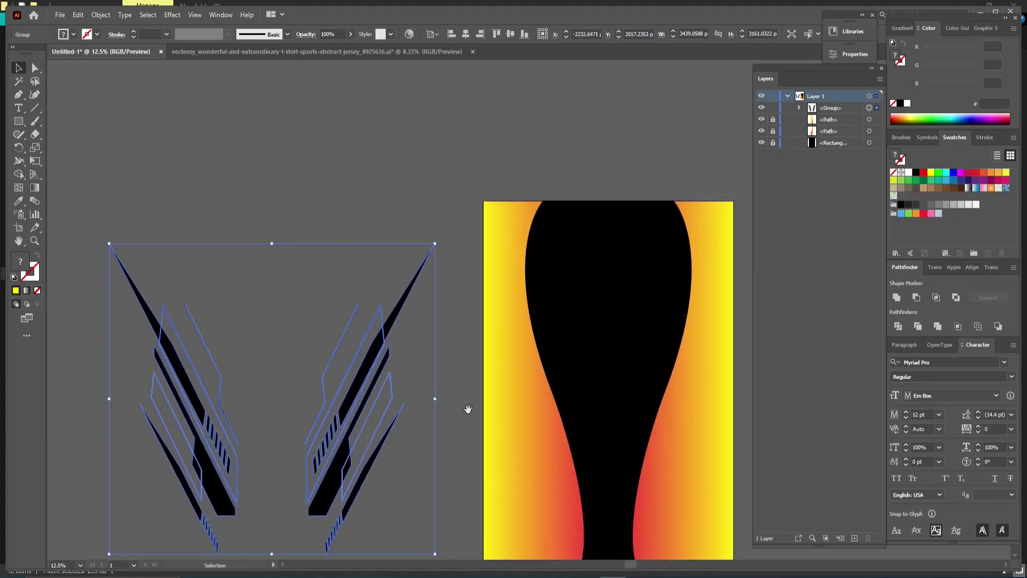
pyautogui.moveTo(468, 409); pyautogui.dragTo(381, 239)
pyautogui.moveTo(246, 280); pyautogui.dragTo(583, 309)
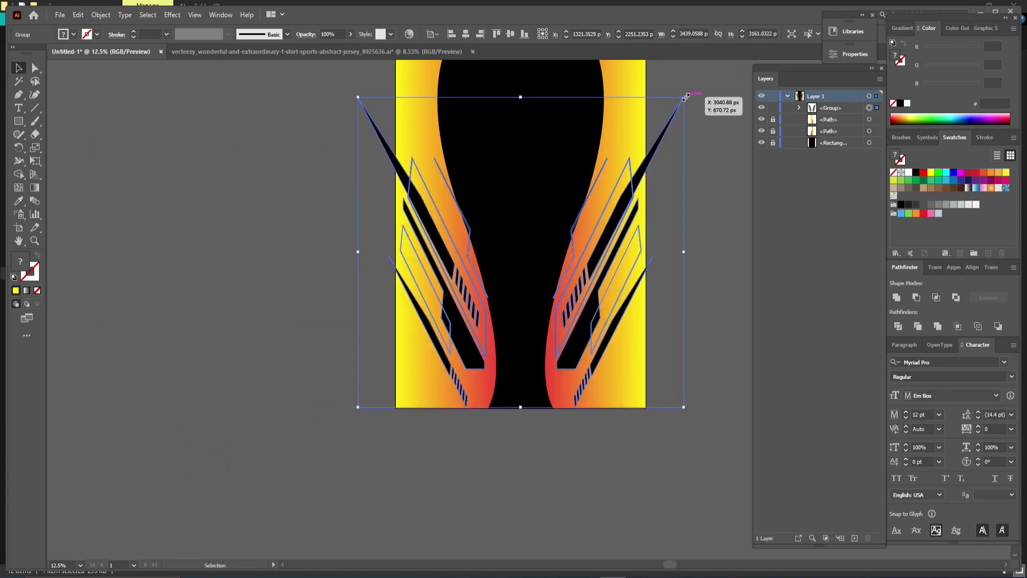
pyautogui.moveTo(684, 97)
pyautogui.mouseDown()
pyautogui.moveTo(666, 124)
pyautogui.moveTo(522, 150)
pyautogui.mouseUp()
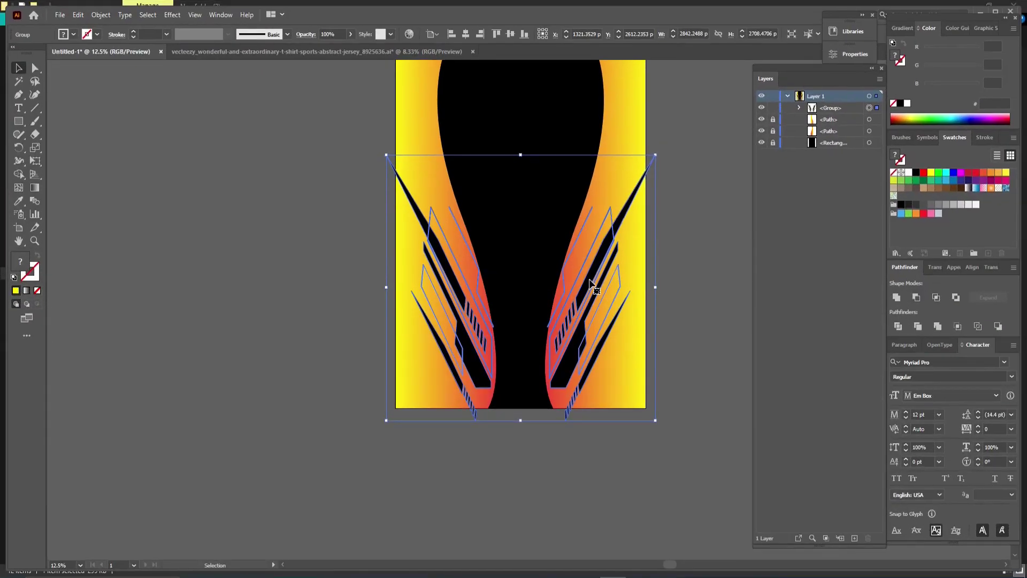
pyautogui.click(696, 280)
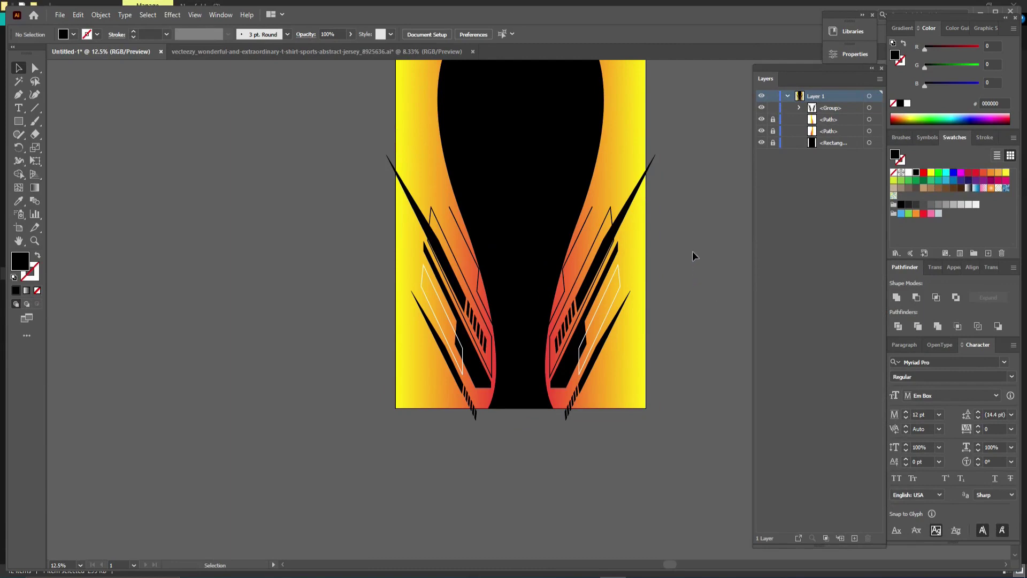
# - Paste the white V-shaped stripe artwork near the top of the black centre
pyautogui.hotkey('ctrl', 'v')
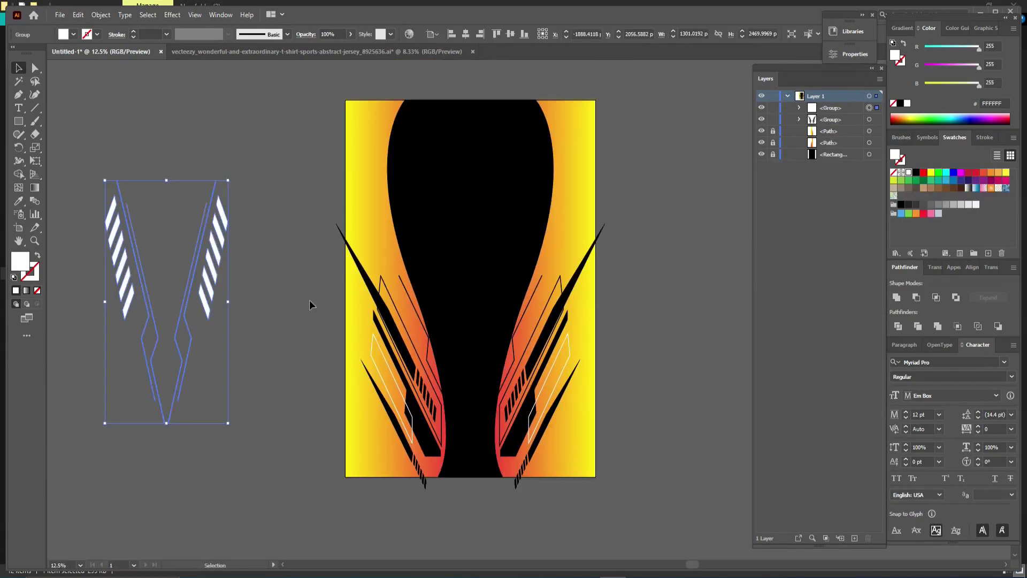
pyautogui.moveTo(680, 240); pyautogui.dragTo(669, 344)
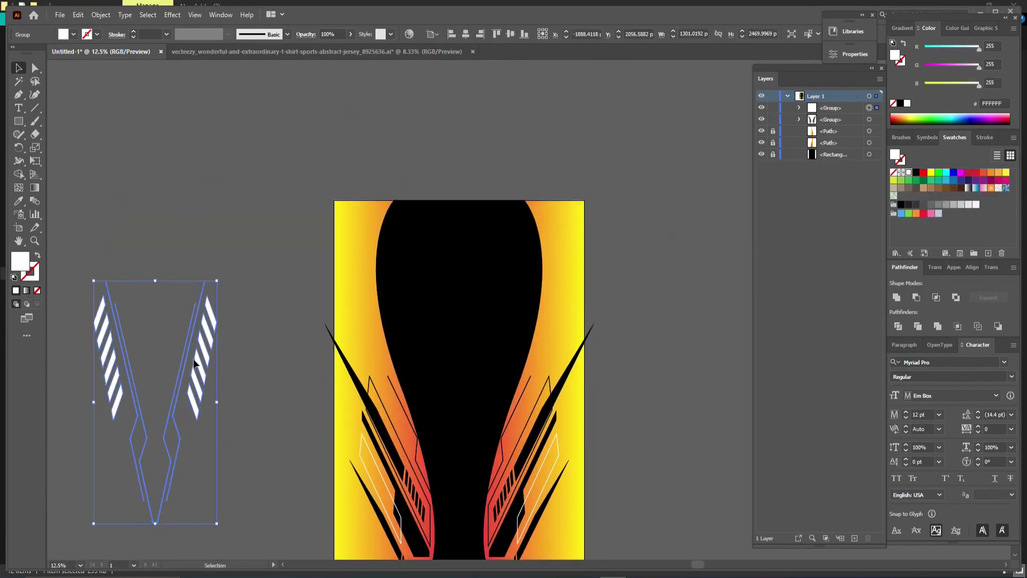
pyautogui.moveTo(194, 363); pyautogui.dragTo(503, 298)
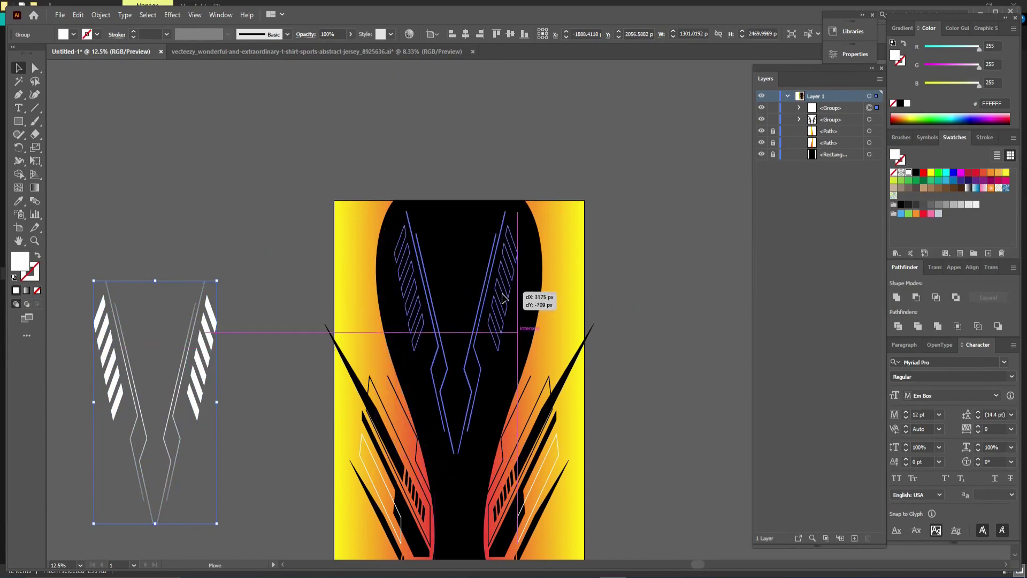
pyautogui.moveTo(502, 298); pyautogui.dragTo(503, 298)
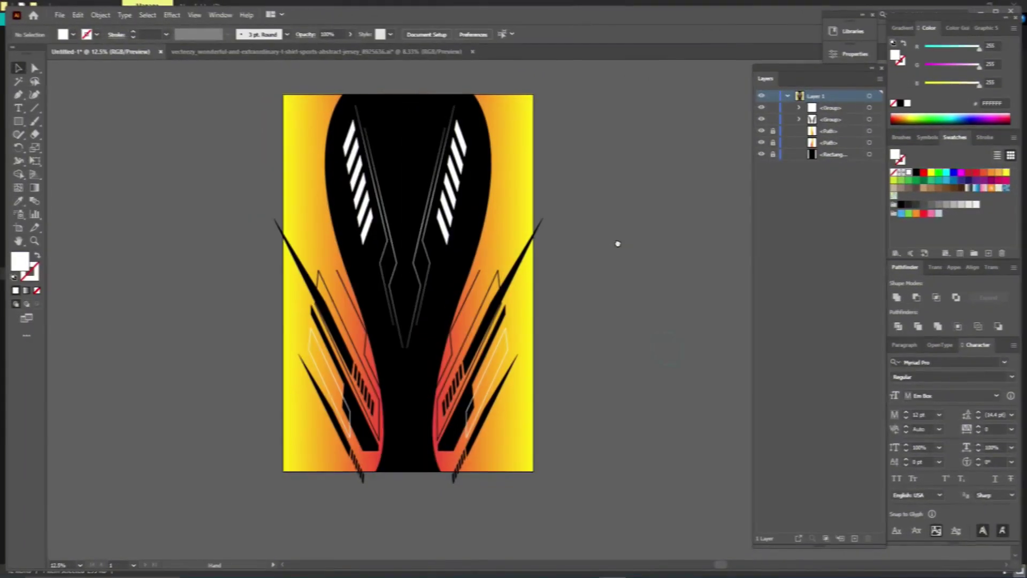
pyautogui.moveTo(614, 241); pyautogui.dragTo(614, 301)
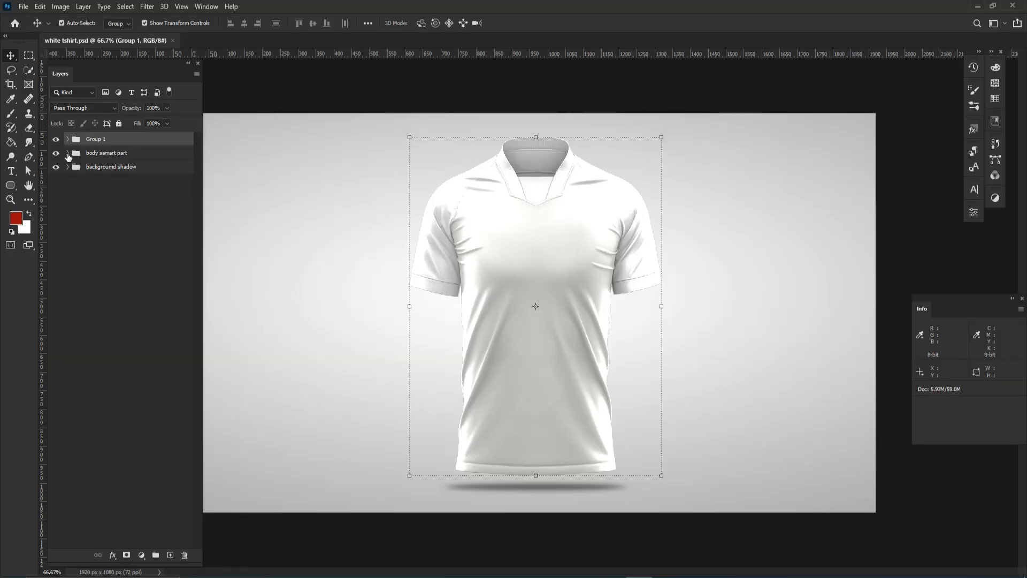
# - Place the jersey pattern in the body smart object at about 71% and save it
pyautogui.click(67, 153)
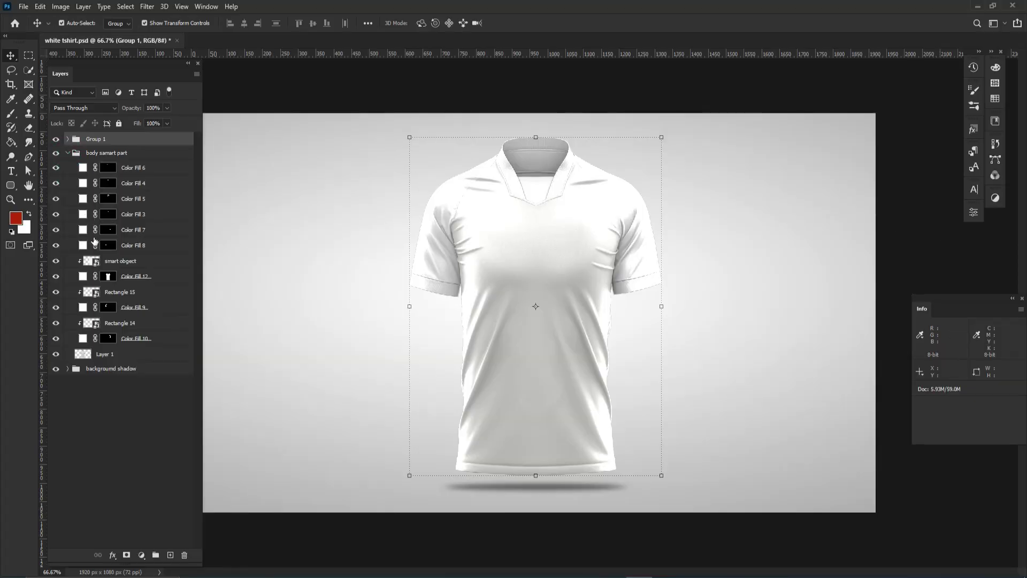
pyautogui.doubleClick(89, 262)
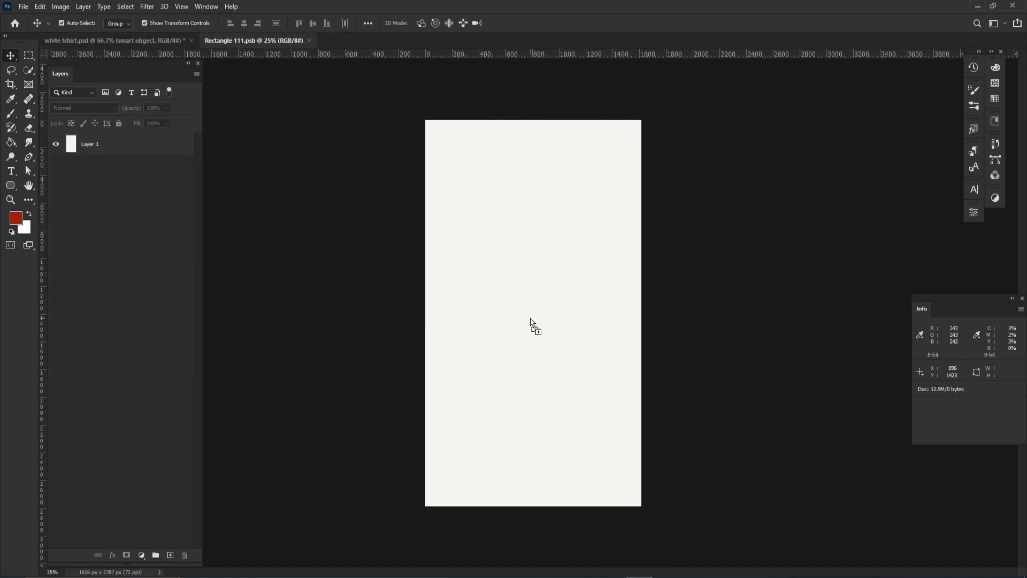
pyautogui.moveTo(702, 416); pyautogui.dragTo(532, 323)
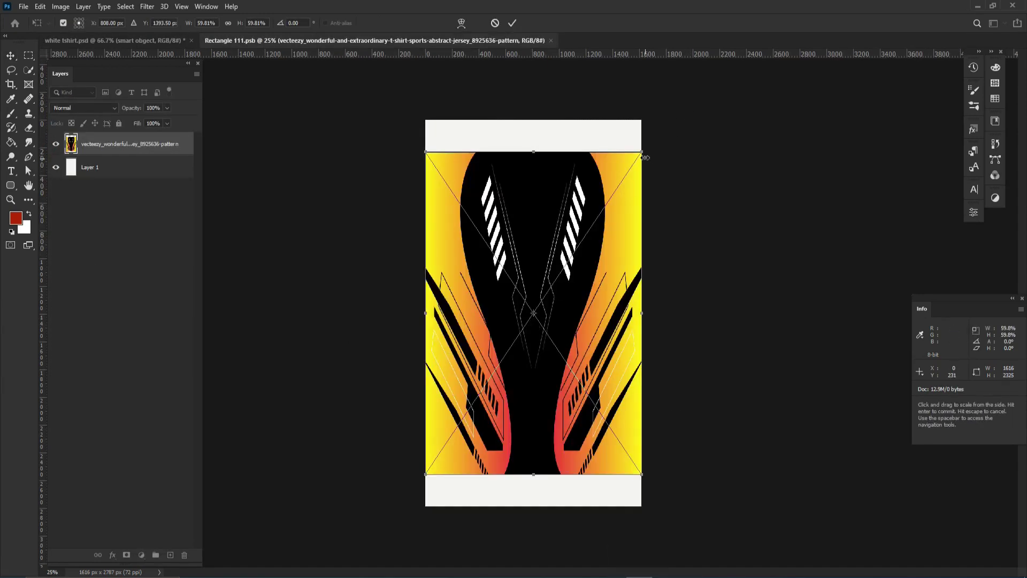
pyautogui.moveTo(643, 151); pyautogui.dragTo(668, 117)
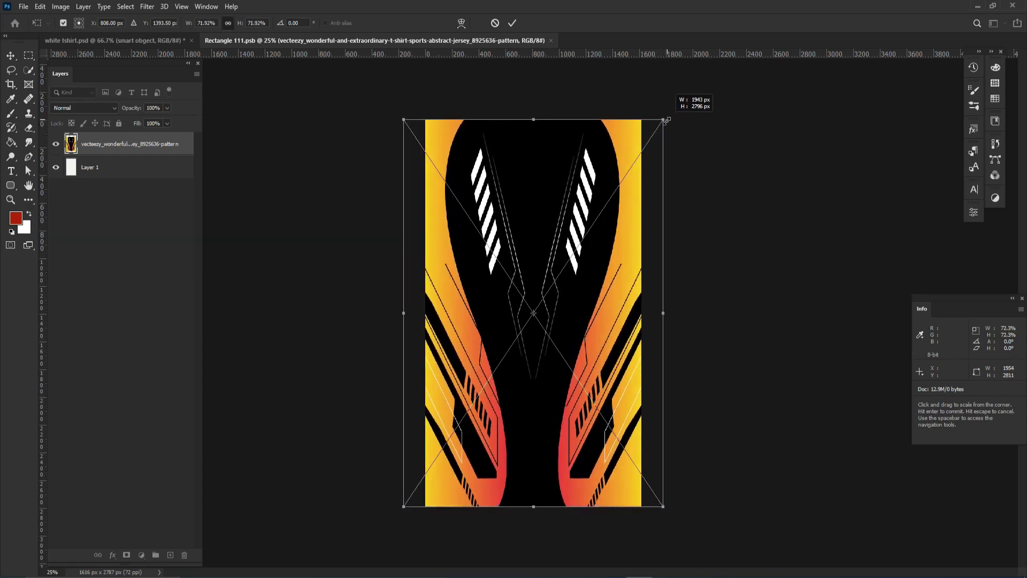
pyautogui.click(512, 24)
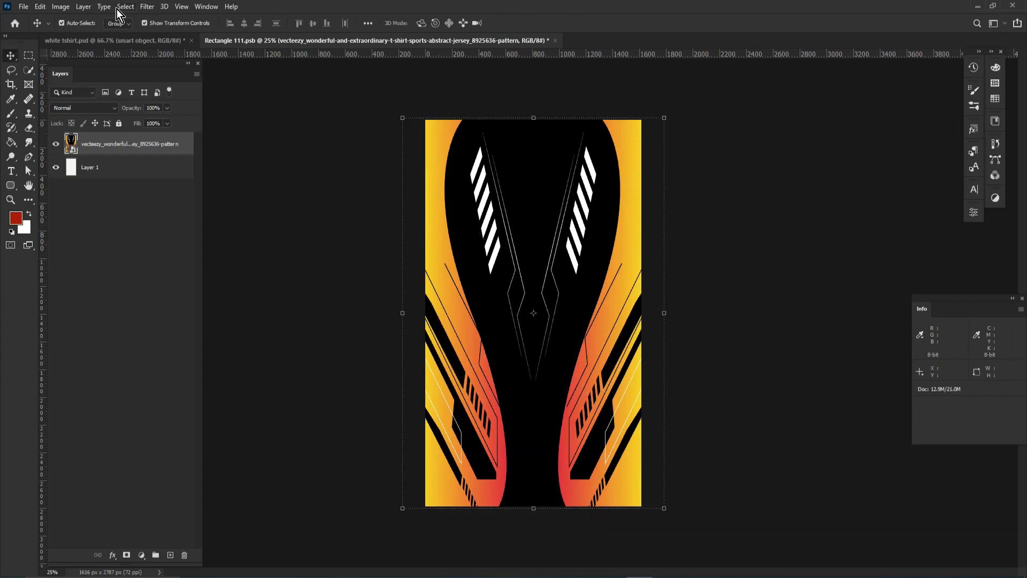
pyautogui.click(23, 8)
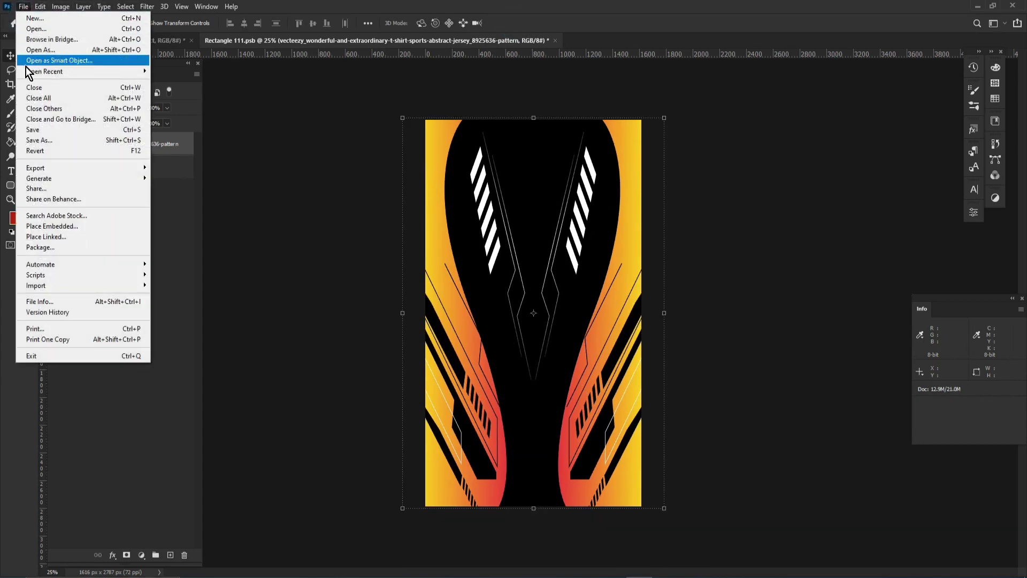
pyautogui.click(50, 131)
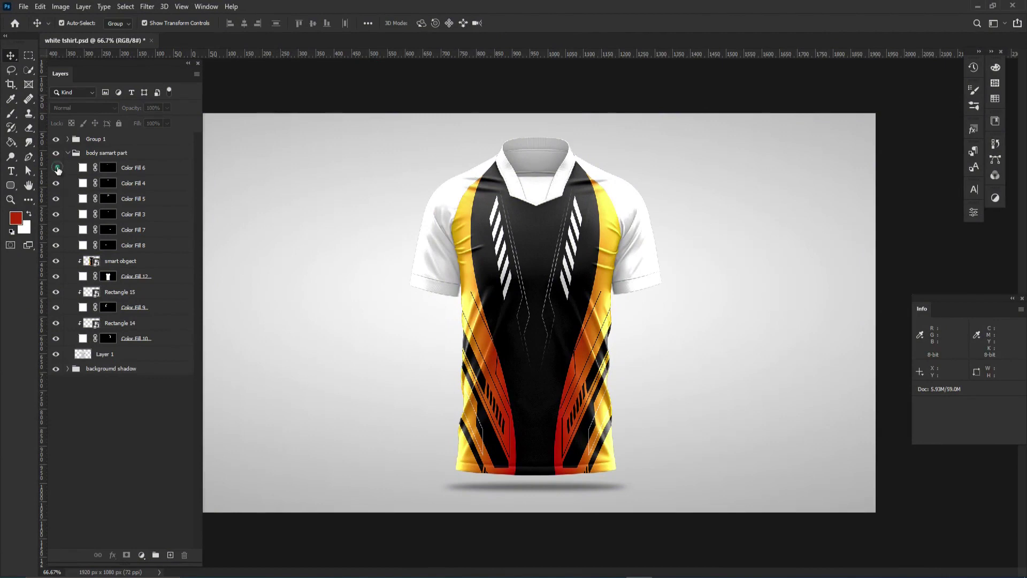
# - Set Color Fill 4 to grey 717170
pyautogui.click(57, 168)
pyautogui.click(55, 183)
pyautogui.doubleClick(83, 183)
pyautogui.moveTo(708, 365); pyautogui.dragTo(723, 176)
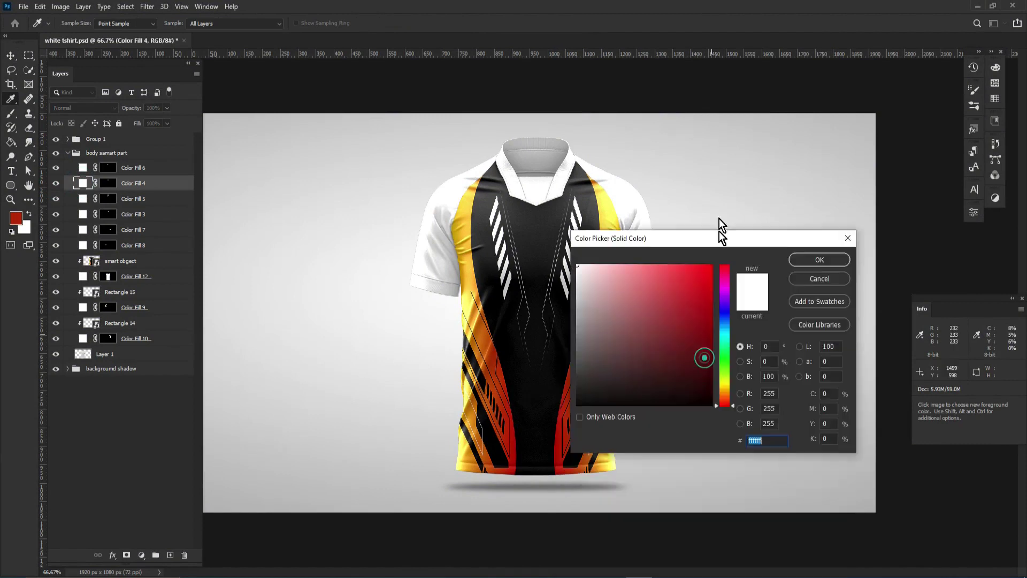
pyautogui.doubleClick(767, 371)
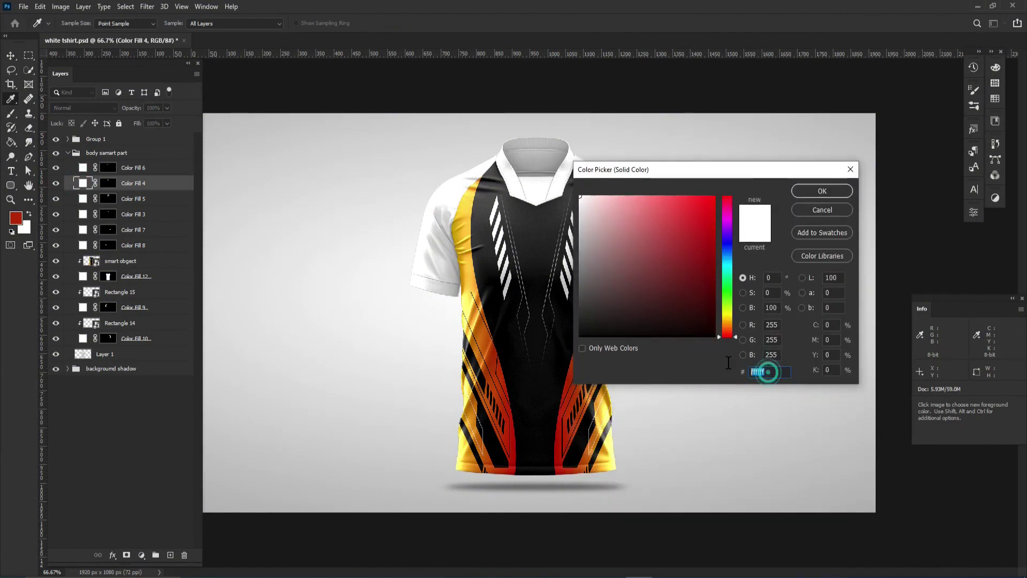
pyautogui.write('7171')
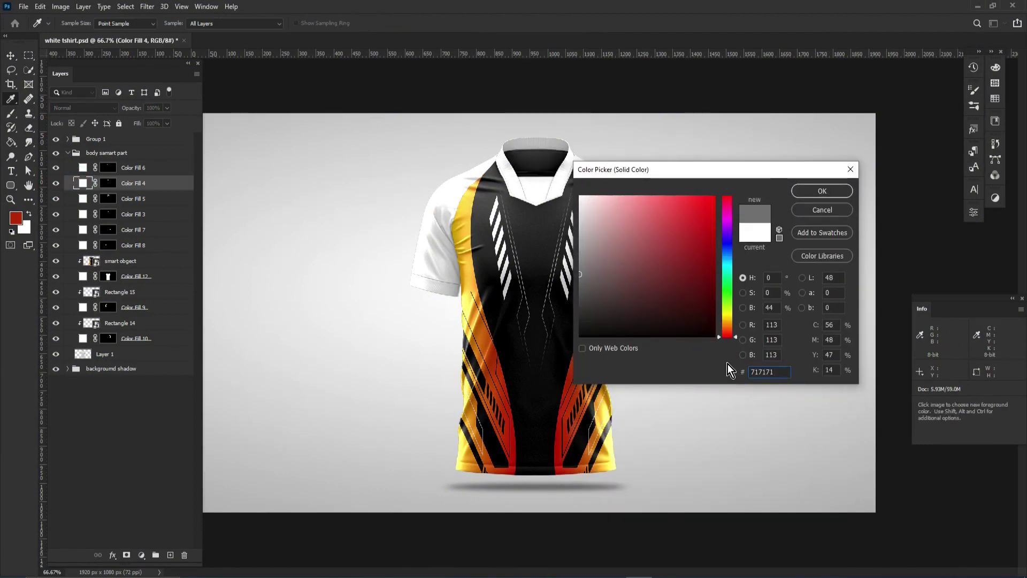
pyautogui.write('72717170')
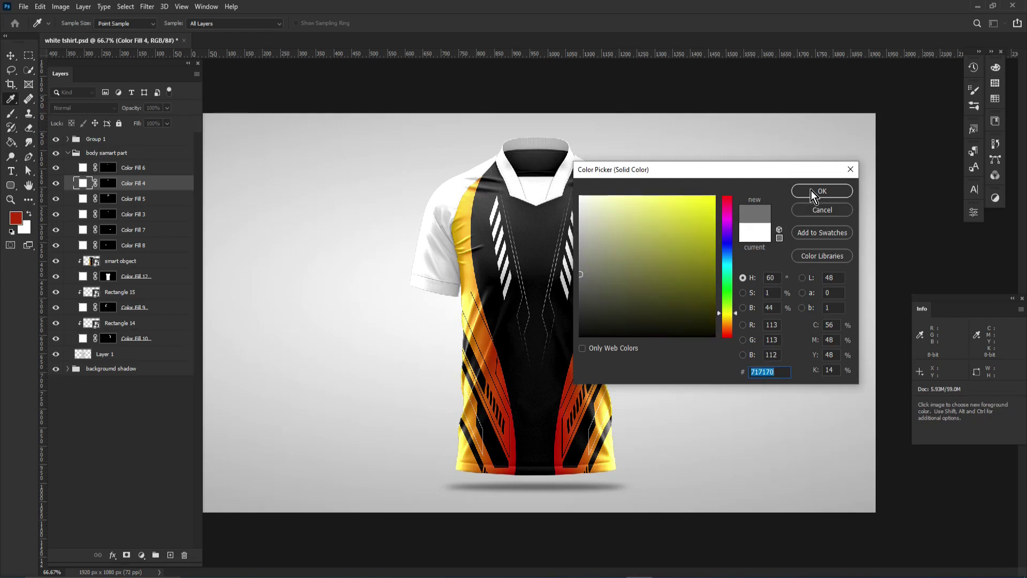
pyautogui.click(813, 196)
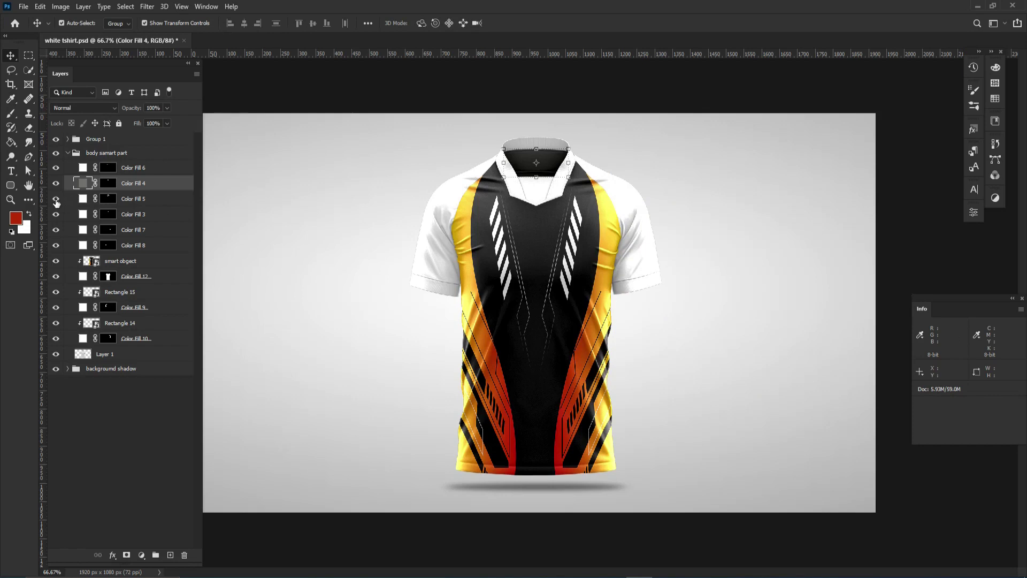
# - Set Color Fill 5, the collar, to dark red b60b01
pyautogui.click(55, 199)
pyautogui.click(55, 198)
pyautogui.click(81, 199)
pyautogui.doubleClick(80, 200)
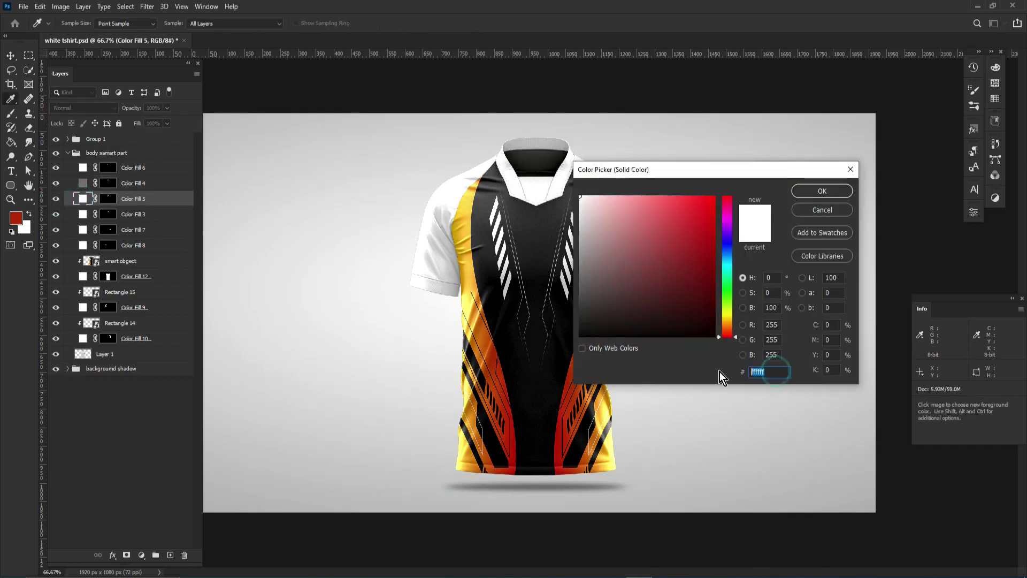
pyautogui.write('b60b00')
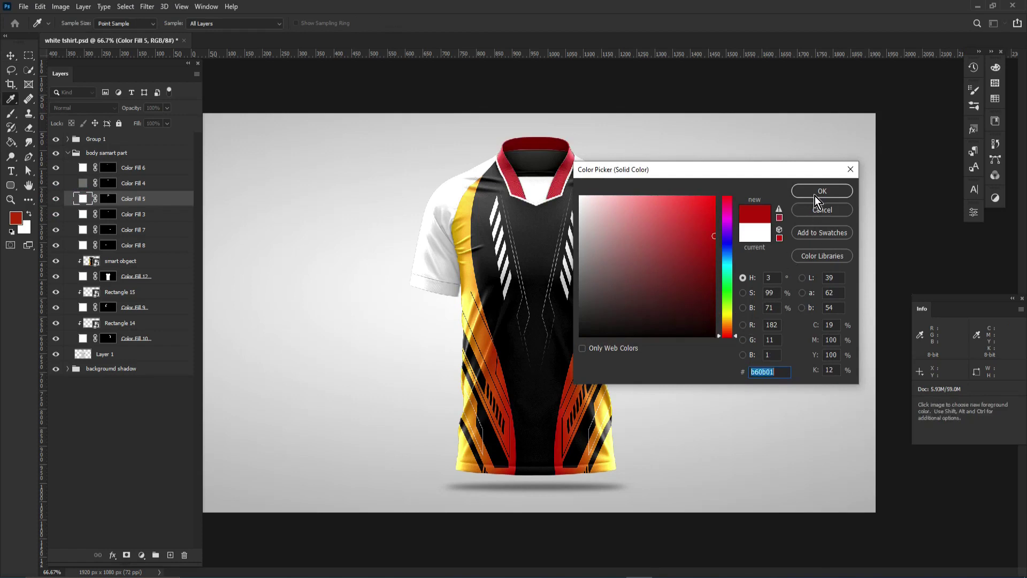
pyautogui.click(814, 194)
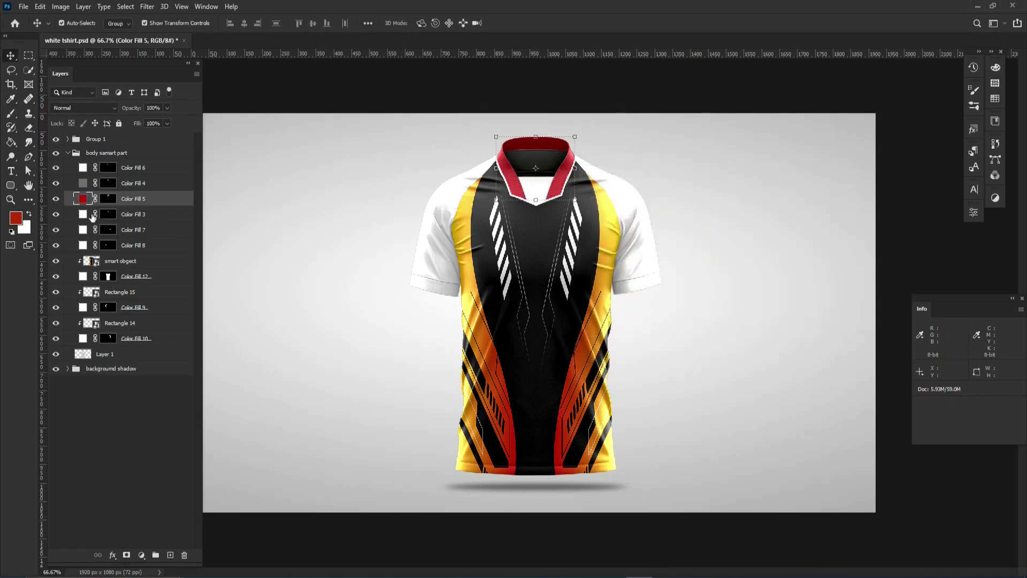
# - Set Color Fill 3 to dark grey 565555
pyautogui.doubleClick(83, 215)
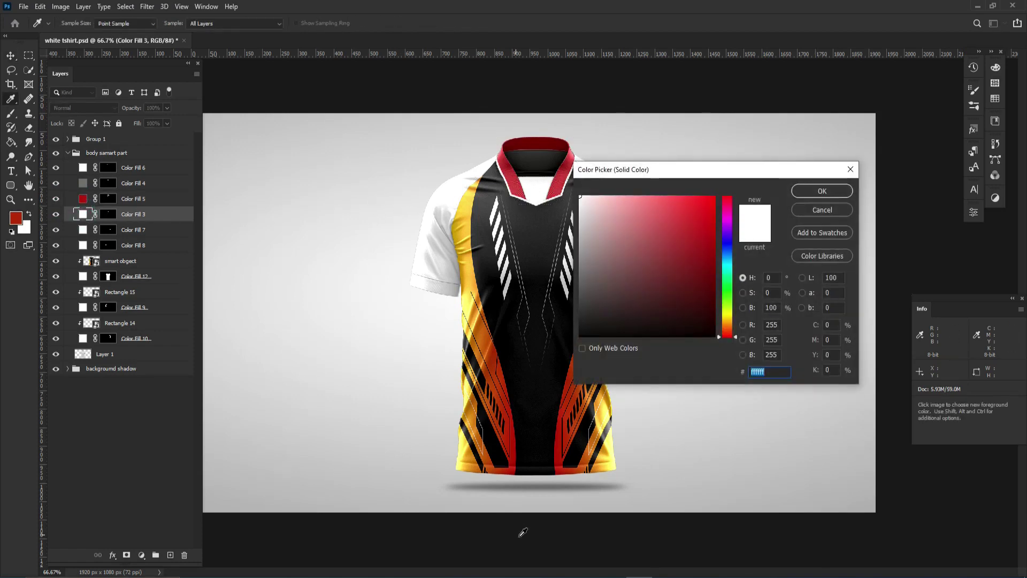
pyautogui.moveTo(781, 371); pyautogui.dragTo(740, 371)
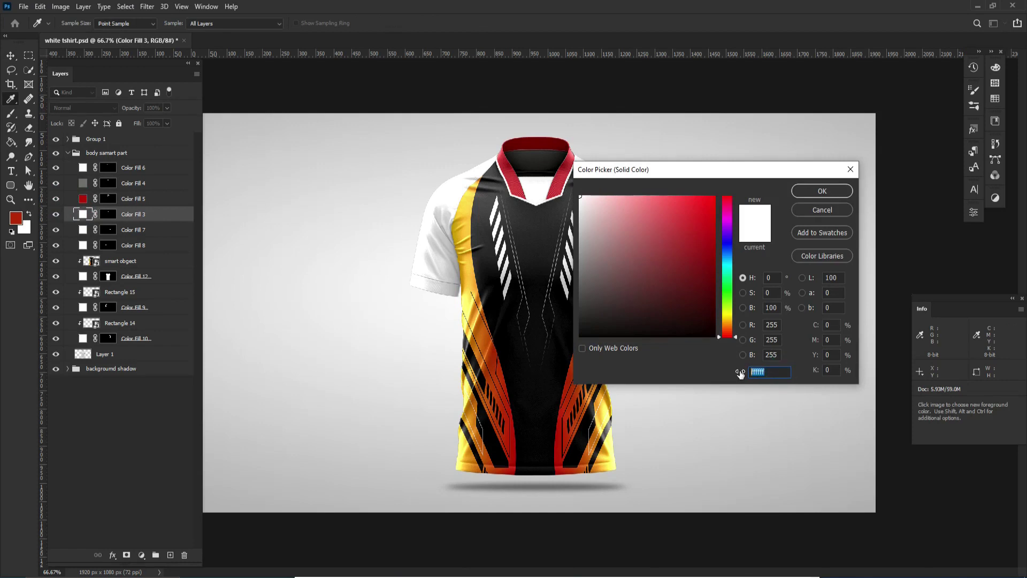
pyautogui.write('565555')
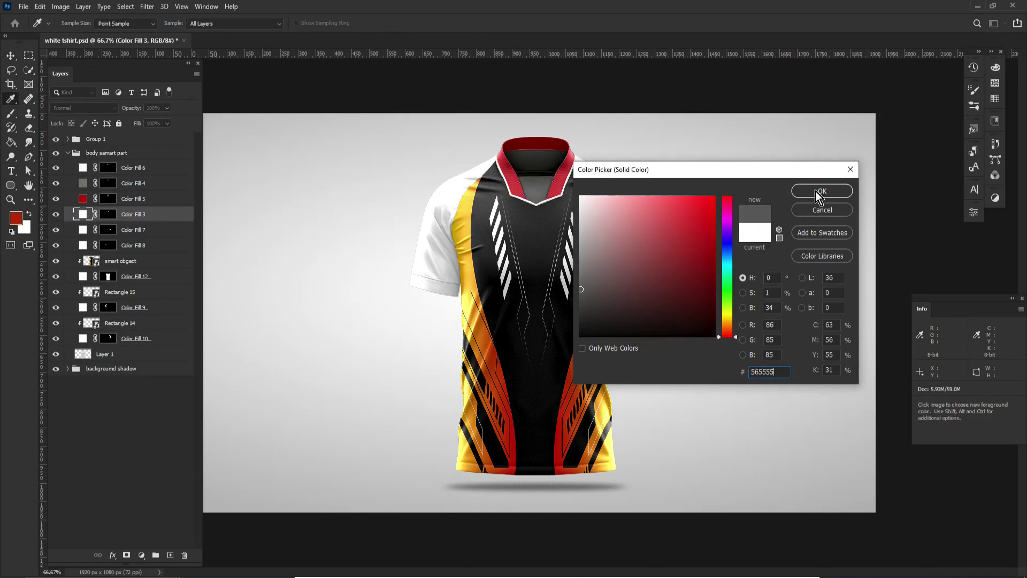
pyautogui.click(819, 191)
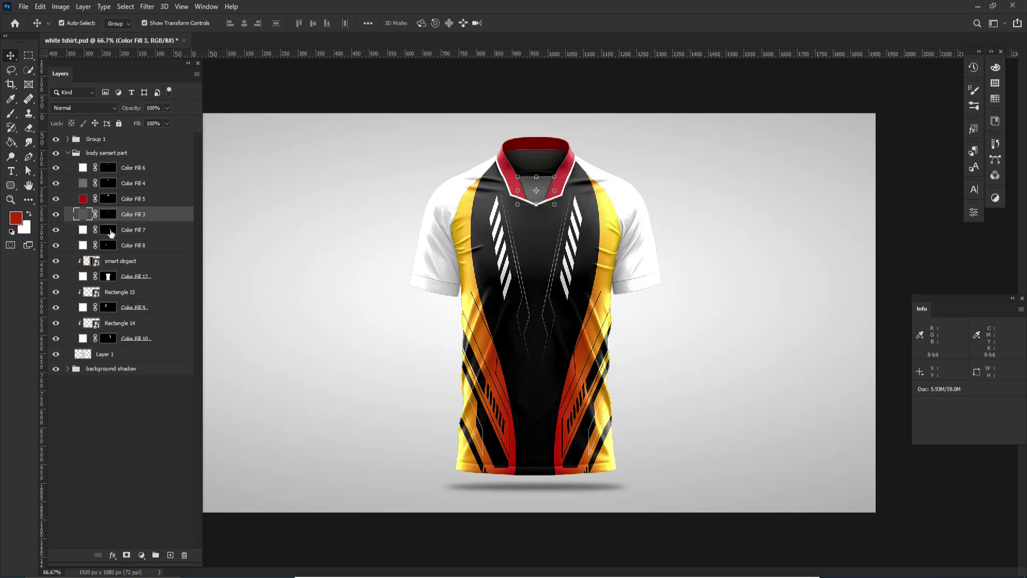
pyautogui.click(56, 229)
# - Recolour the cuff fills Color Fill 7 and Color Fill 8 to dark red b60b00
pyautogui.doubleClick(83, 229)
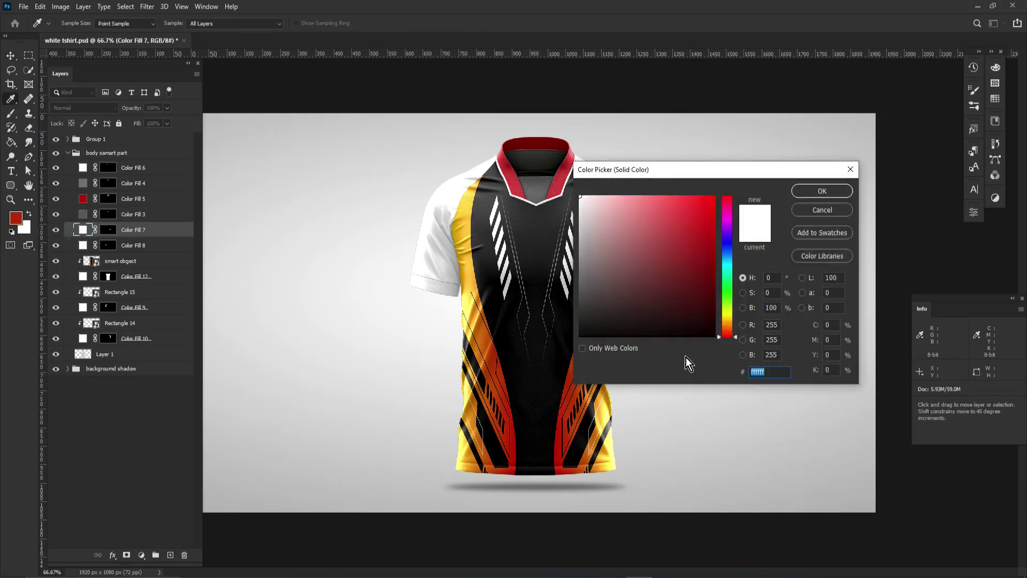
pyautogui.write('b60b00')
pyautogui.click(802, 191)
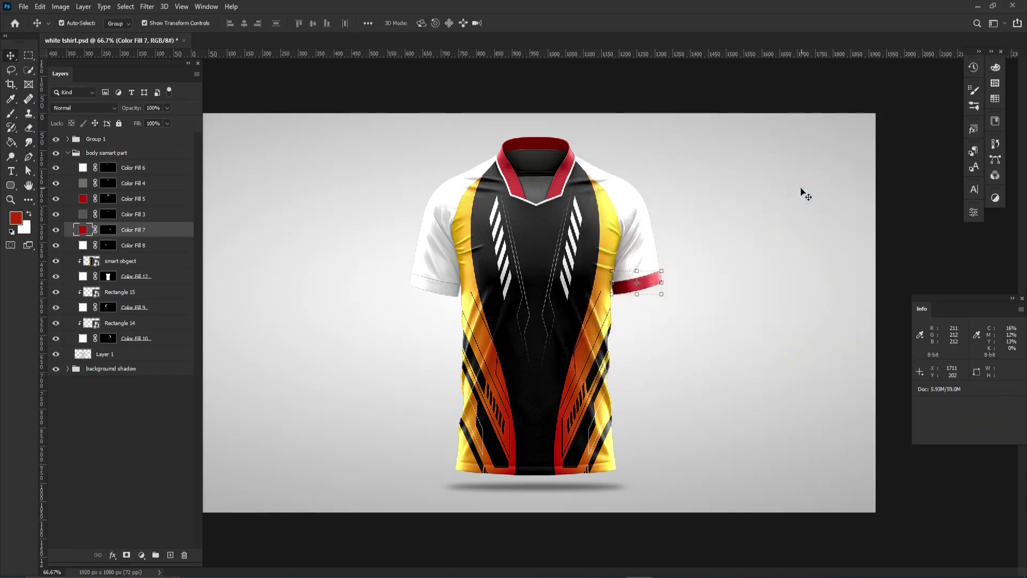
pyautogui.click(56, 245)
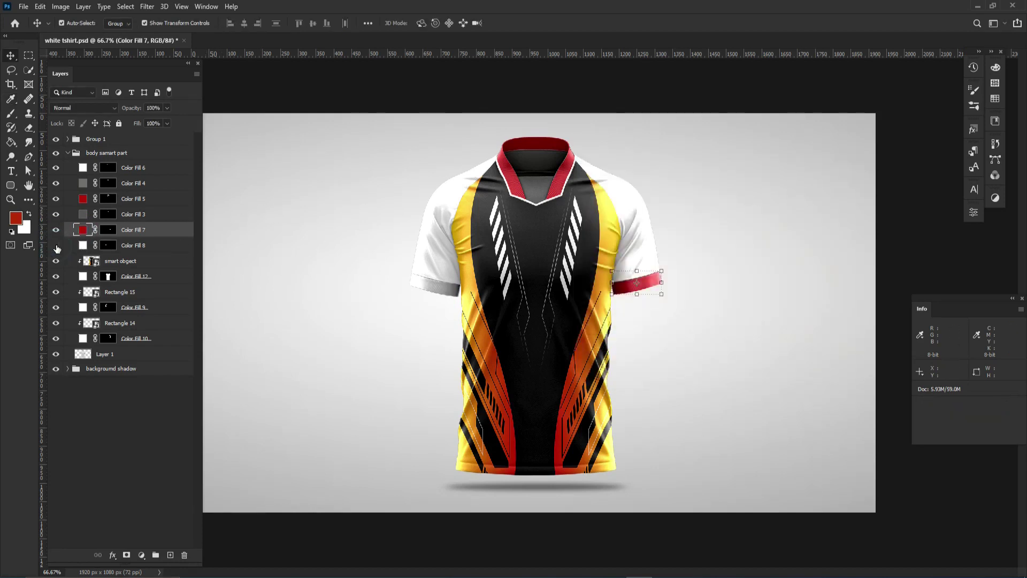
pyautogui.doubleClick(82, 245)
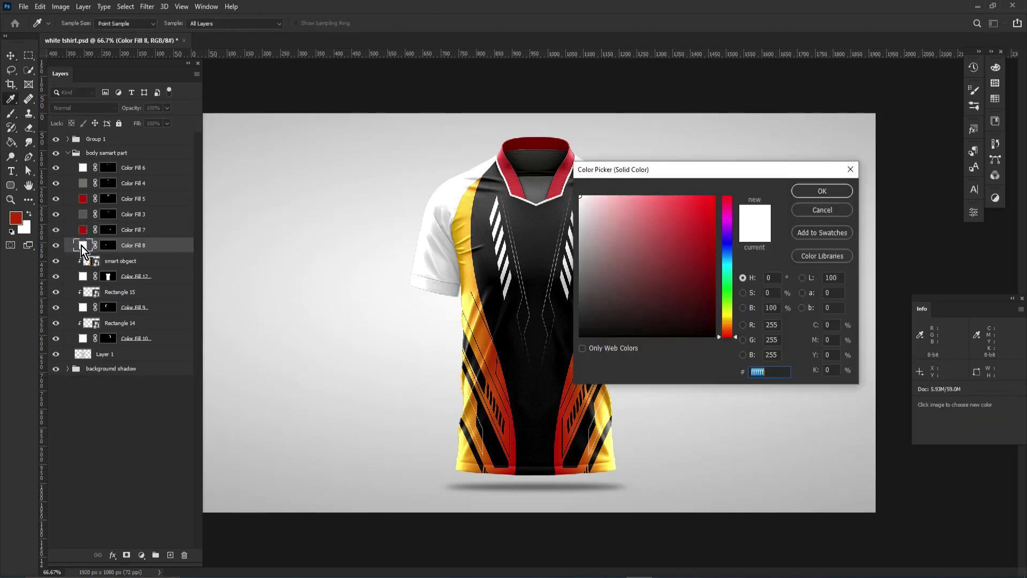
pyautogui.write('b60b00')
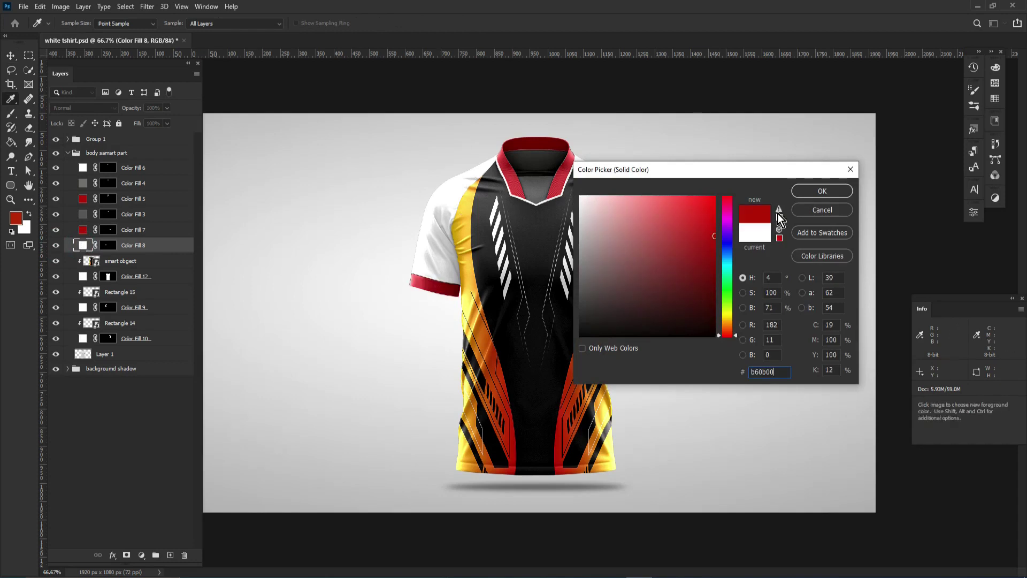
pyautogui.click(822, 191)
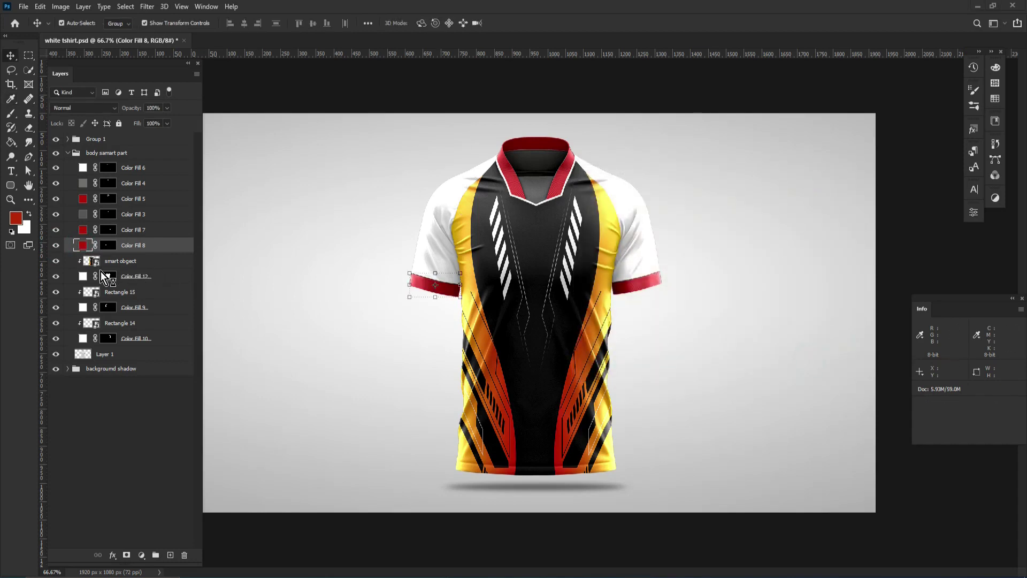
# - Toggle Color Fill 9's visibility to identify which area it colours, leaving it visible
pyautogui.click(57, 309)
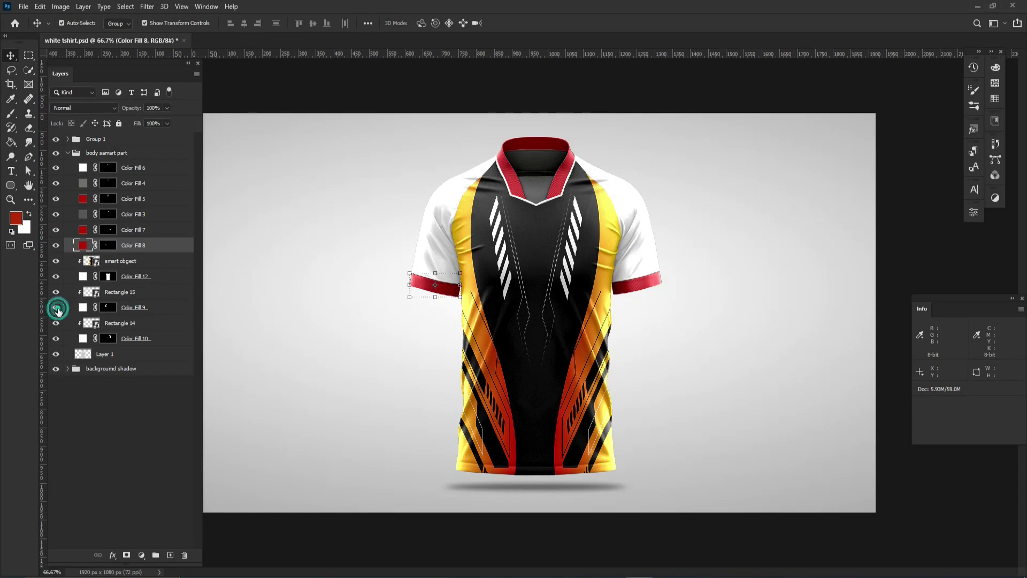
pyautogui.click(57, 309)
pyautogui.click(57, 309)
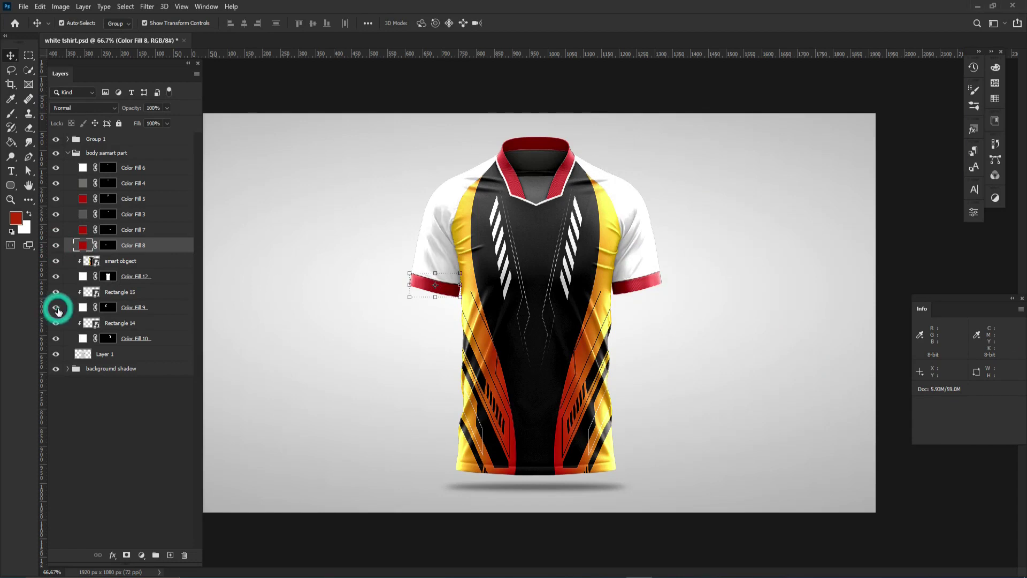
pyautogui.click(57, 309)
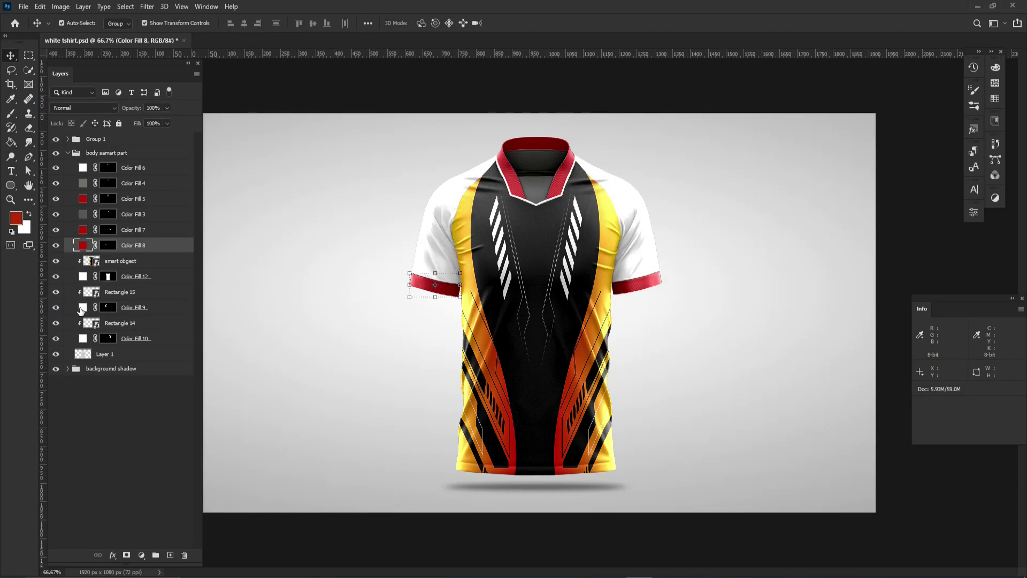
# - Set Color Fill 9 to yellow ffbe26 for the first sleeve
pyautogui.doubleClick(81, 308)
pyautogui.write('ffbe26')
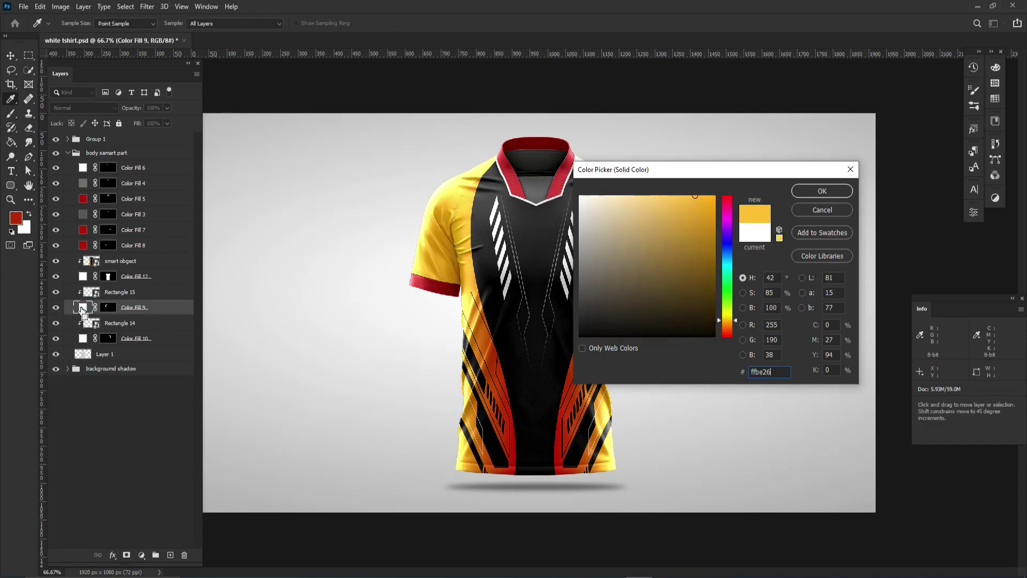
pyautogui.click(822, 191)
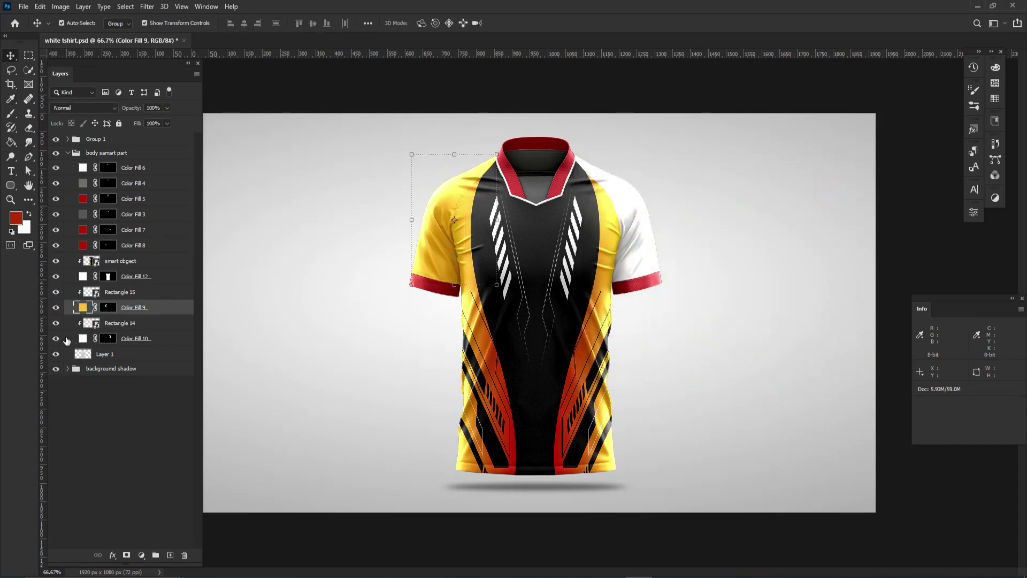
# - Give Color Fill 10 the same yellow, sampled from the recoloured sleeve
pyautogui.click(55, 338)
pyautogui.click(56, 338)
pyautogui.doubleClick(83, 338)
pyautogui.click(439, 246)
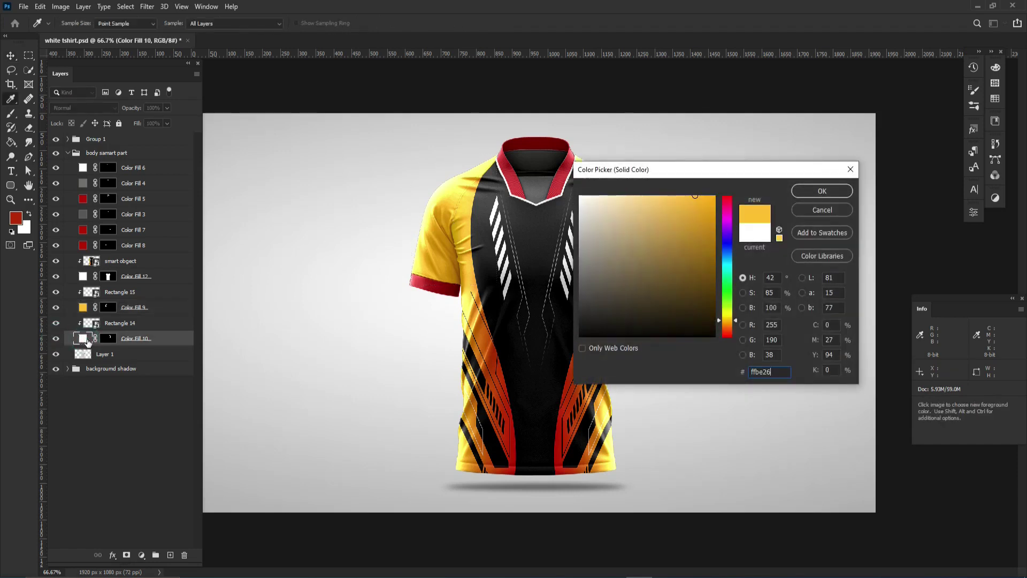
pyautogui.click(822, 191)
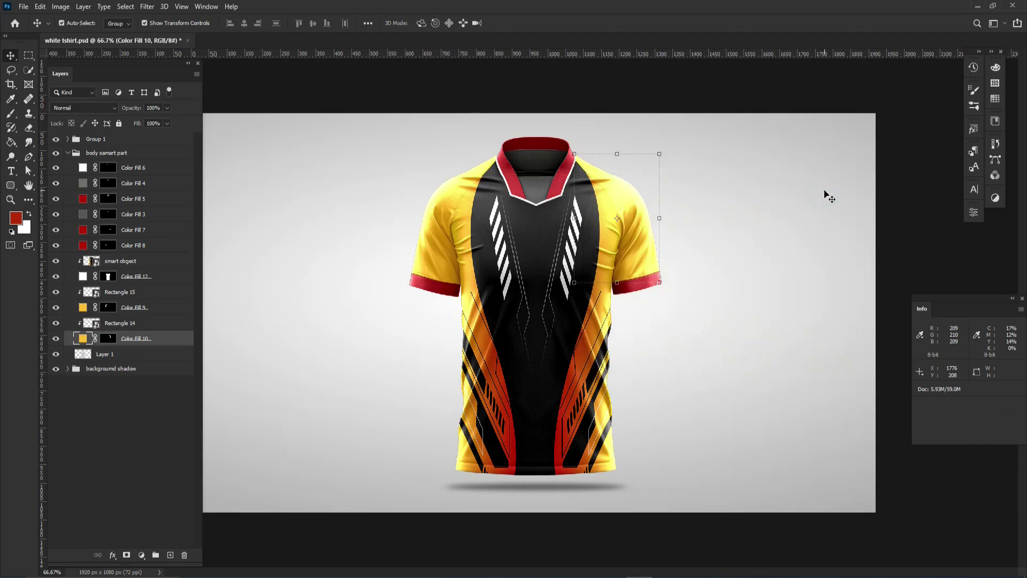
pyautogui.click(824, 193)
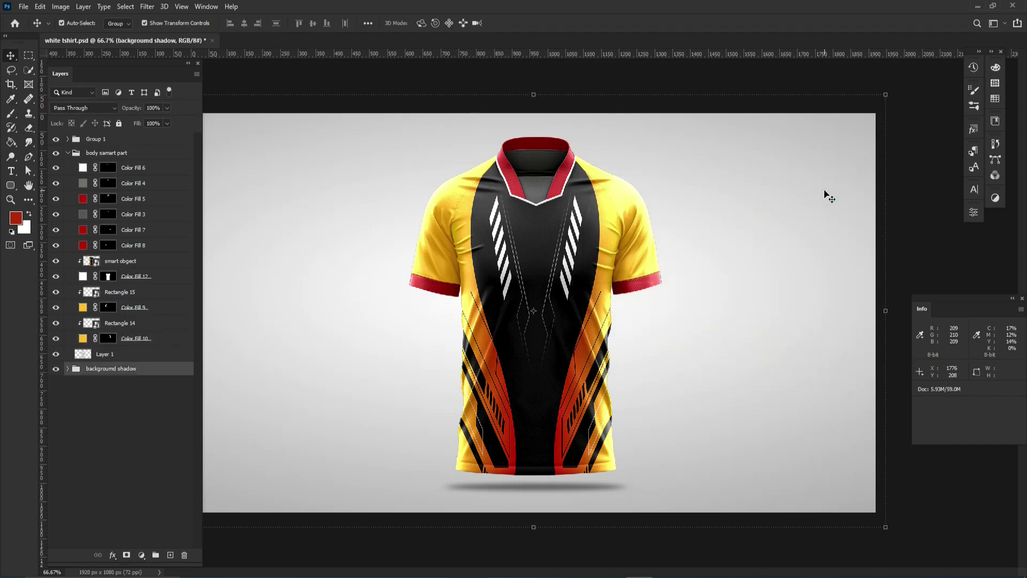